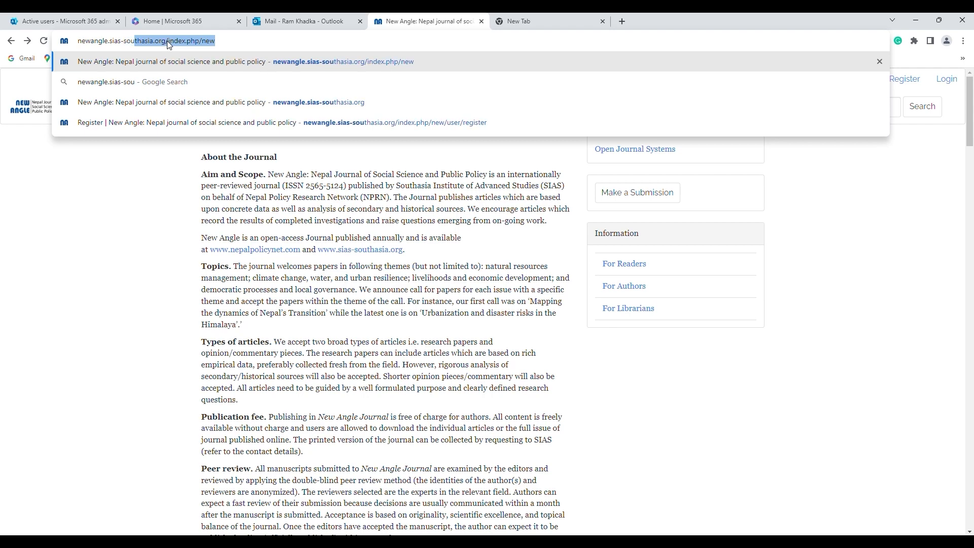
Go to newangle.sias-southasia.org to load the New Angle journal site
type(".org")
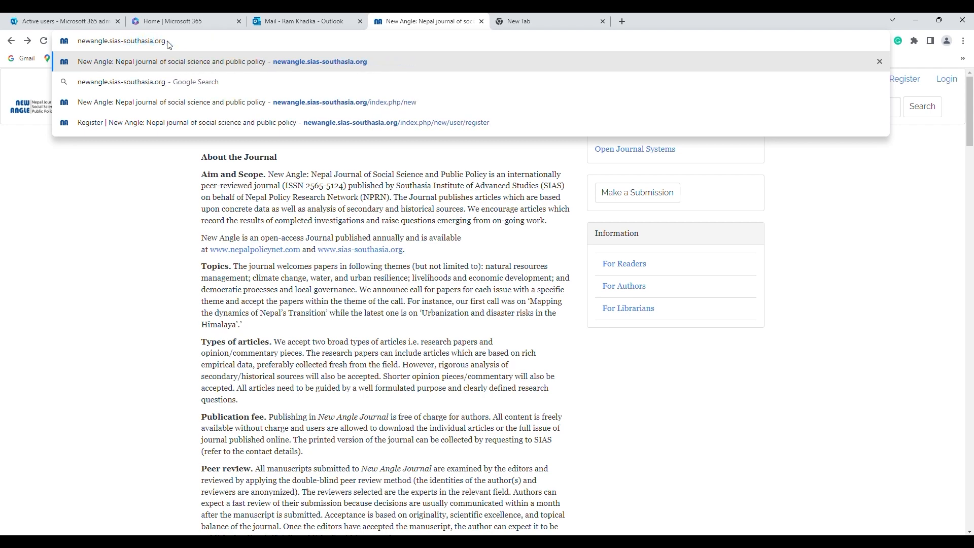
key("Return")
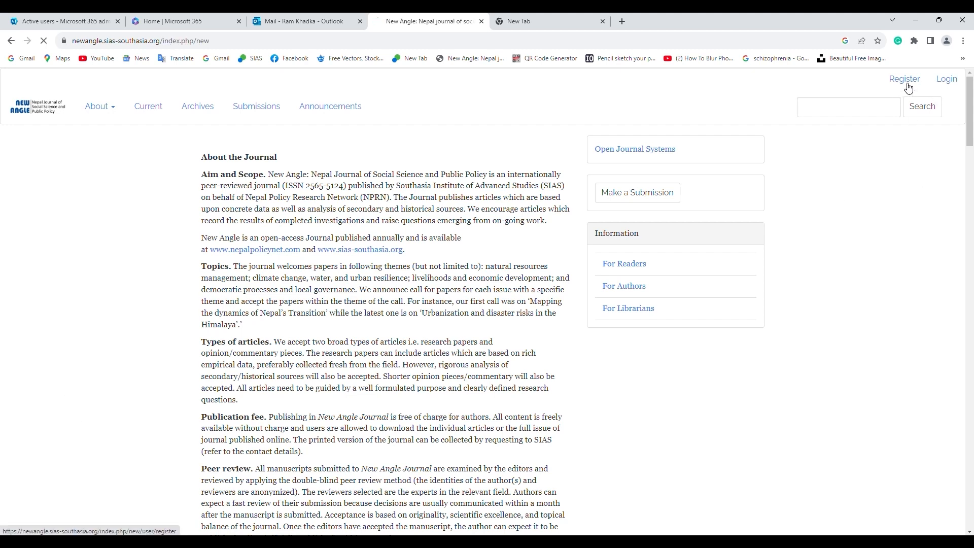
Enter the given and family names, pick the suggested SIAS affiliation, and set the country to Nepal
left_click(236, 262)
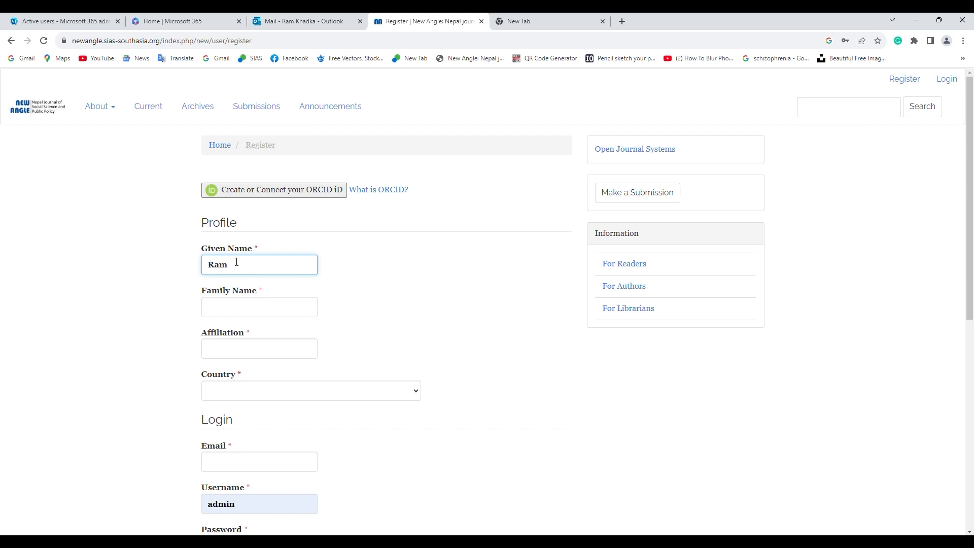
key("Tab")
type("Khadka")
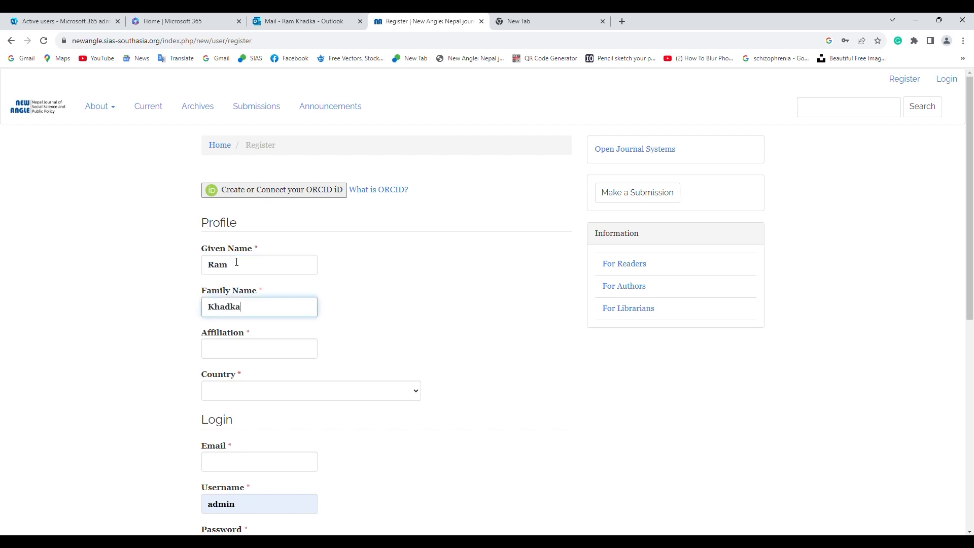
key("Tab")
type("S")
key("Down")
key("Down")
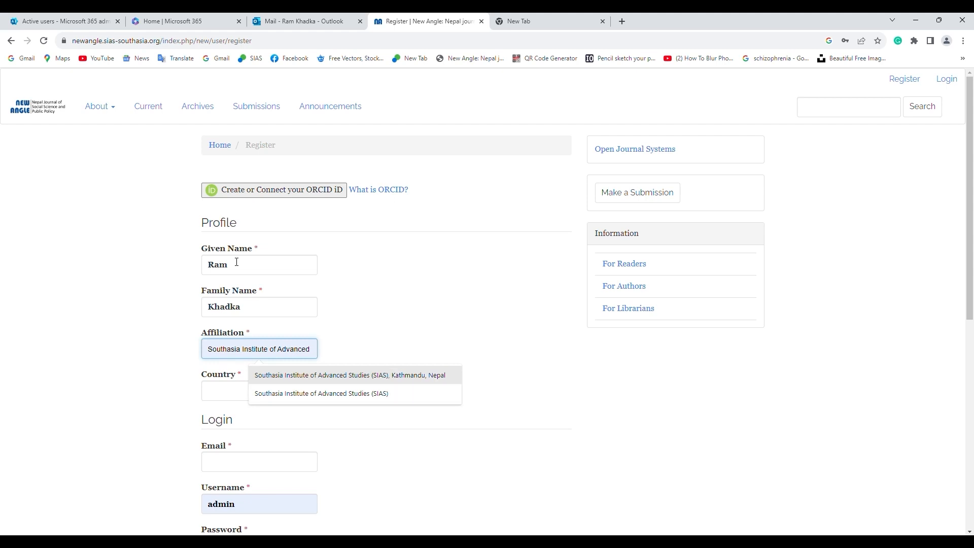
key("Return")
left_click(297, 397)
type("nep")
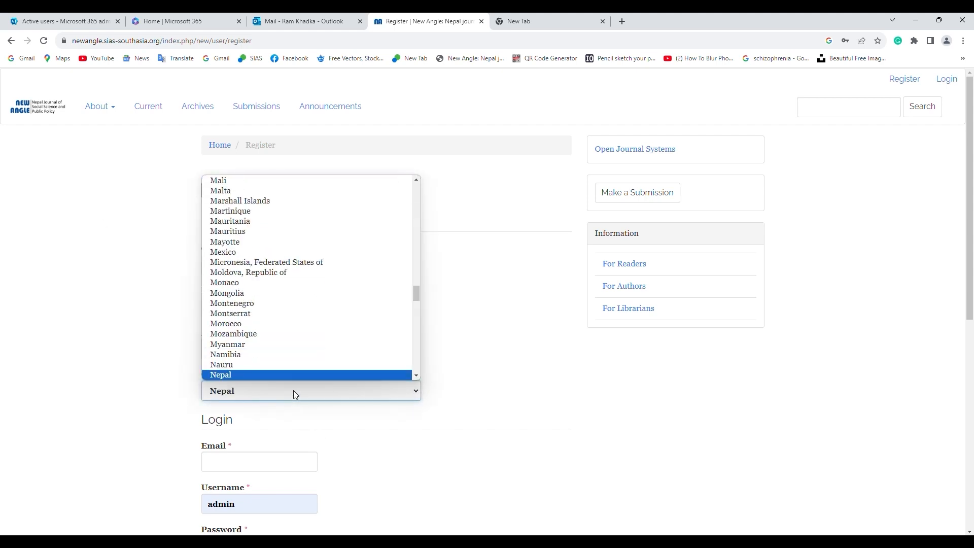
key("Return")
scroll(294, 393, "down", 2)
Fill in the email address, replace the prefilled username, and enter the password twice
left_click(244, 361)
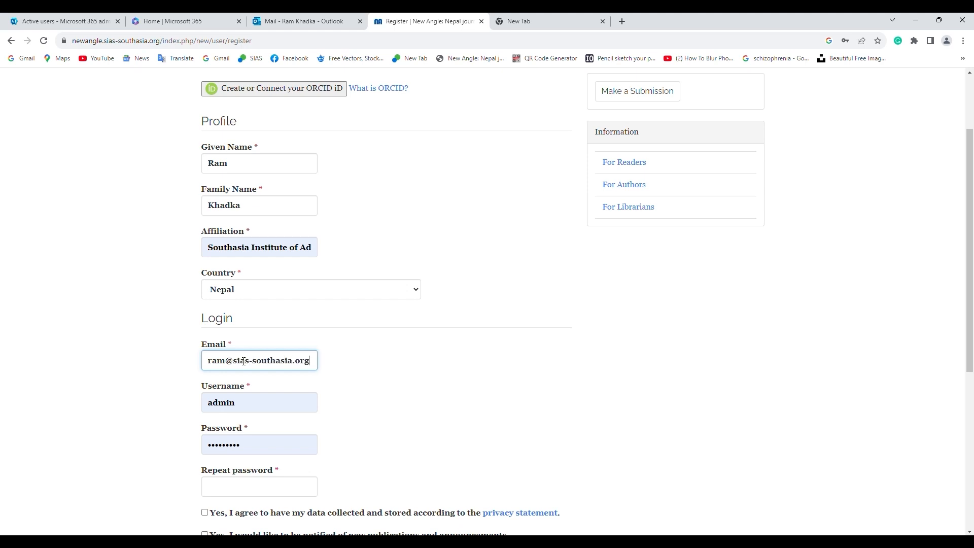
scroll(243, 361, "down", 2)
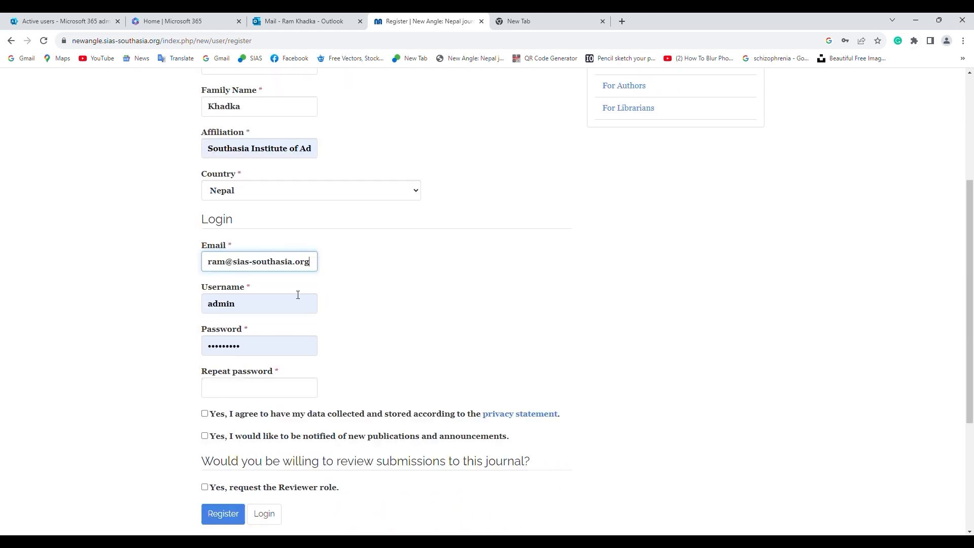
double_click(269, 294)
type("ram")
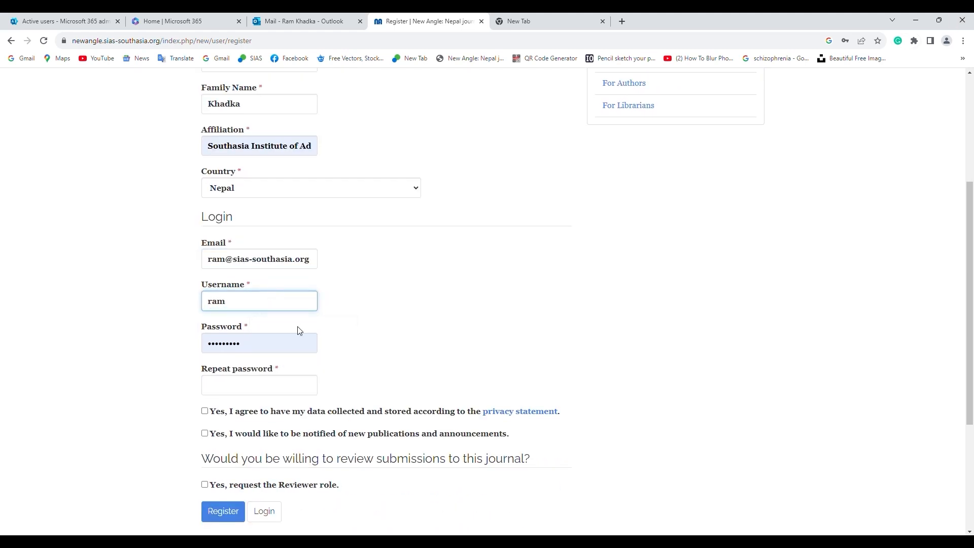
key("Tab")
type("••")
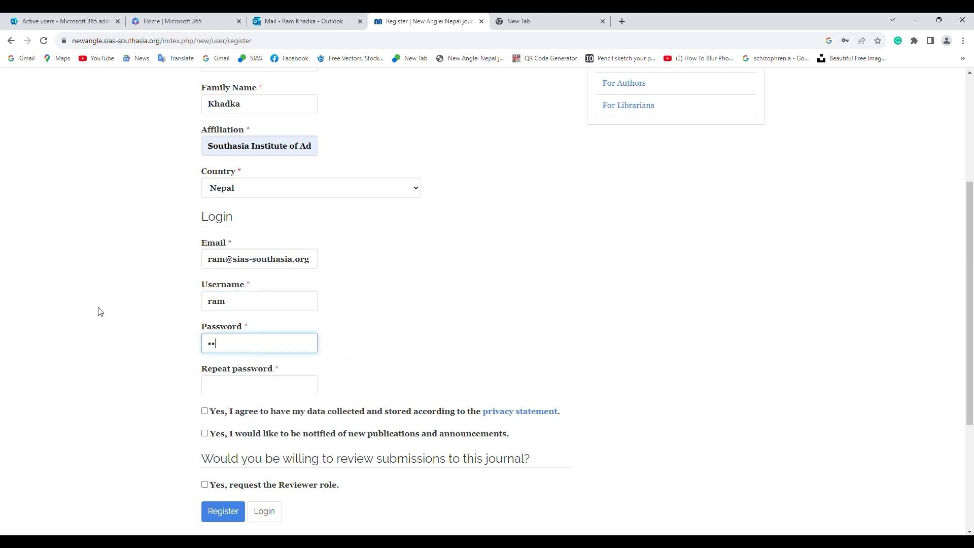
scroll(100, 312, "down", 2)
left_click(230, 280)
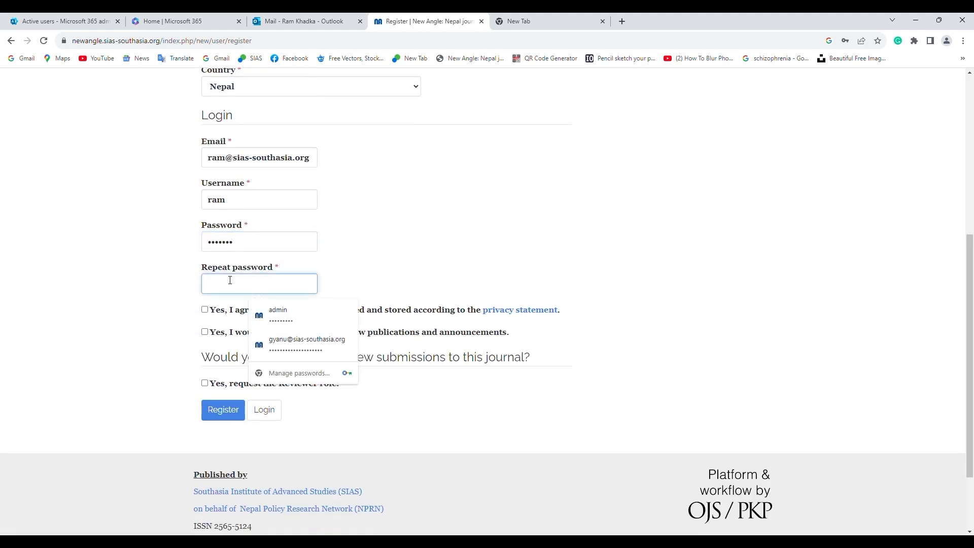
type("•")
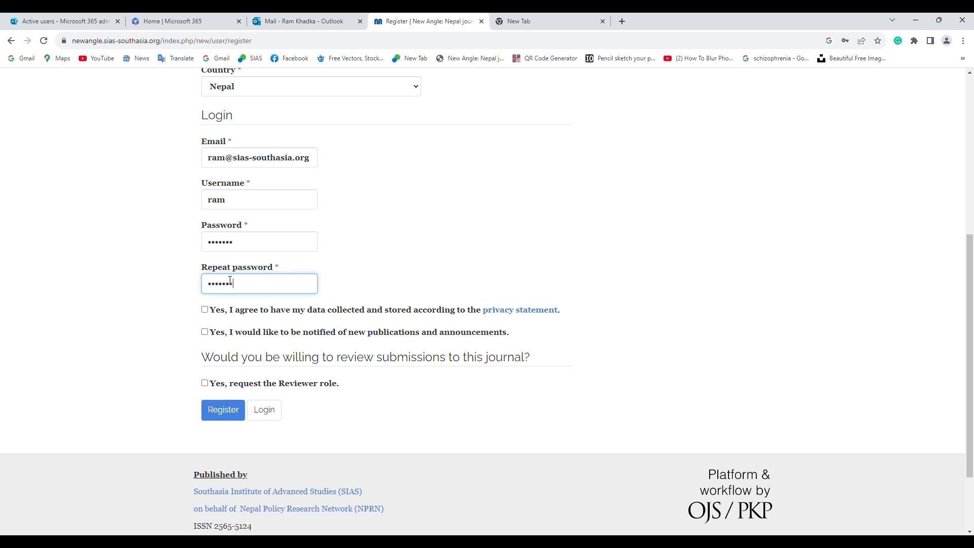
Accept the privacy consent, opt in to notifications, request the reviewer role, and register
scroll(325, 271, "down", 1)
left_click(204, 259)
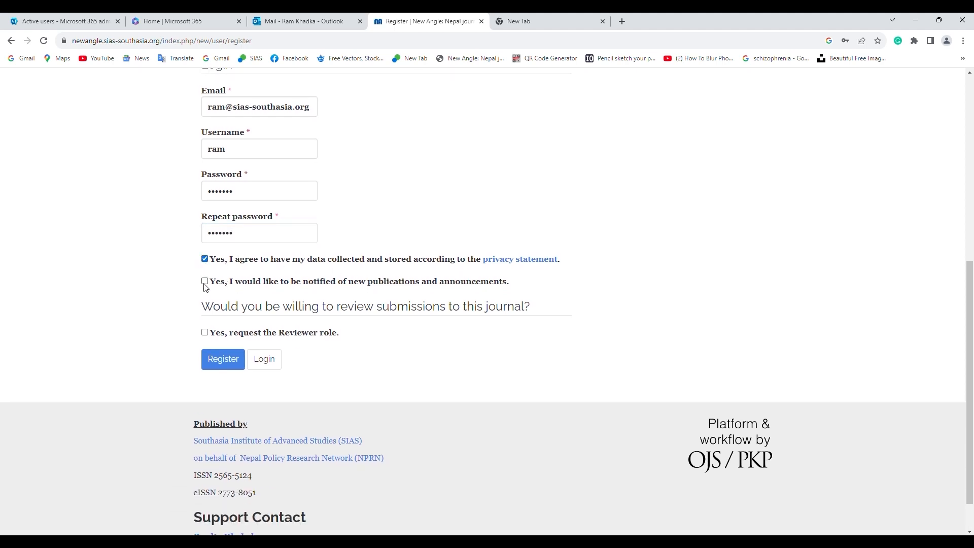
left_click(204, 282)
scroll(237, 265, "down", 1)
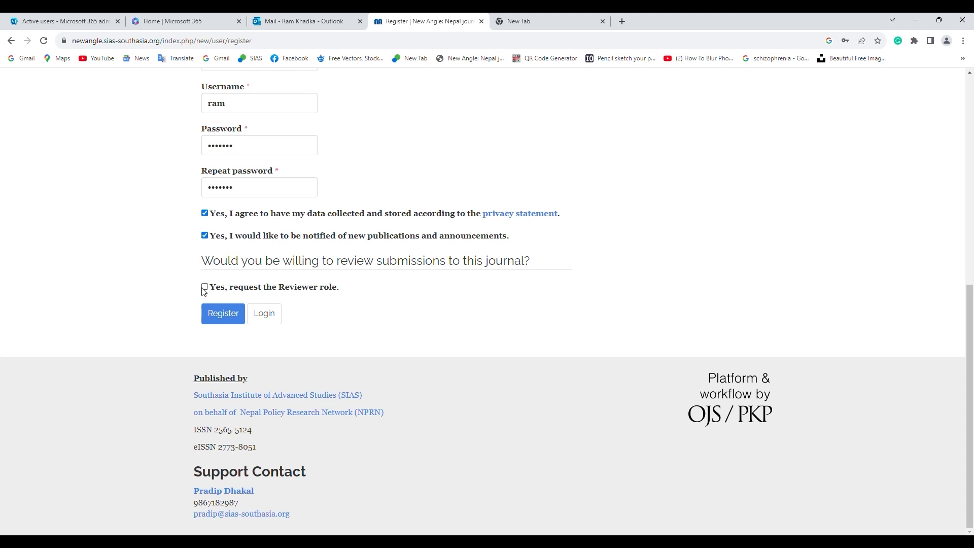
left_click(205, 287)
left_click(221, 313)
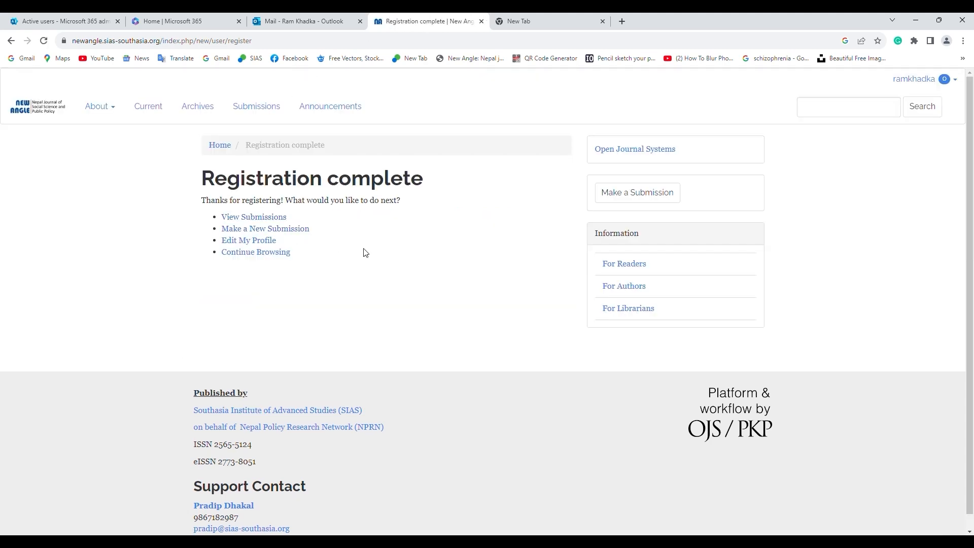
Go to the journal's Submissions page from the account menu and start a new submission
triple_click(307, 202)
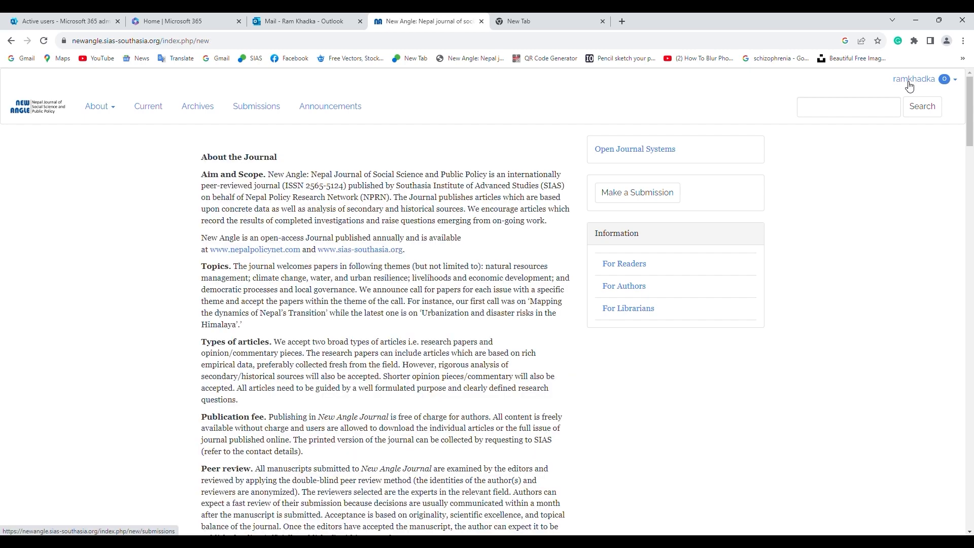
left_click(909, 79)
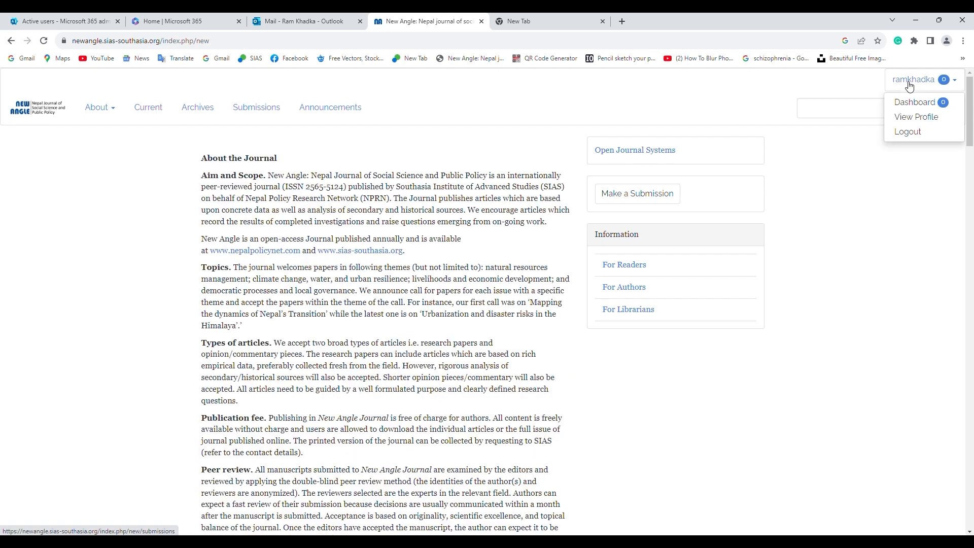
left_click(256, 106)
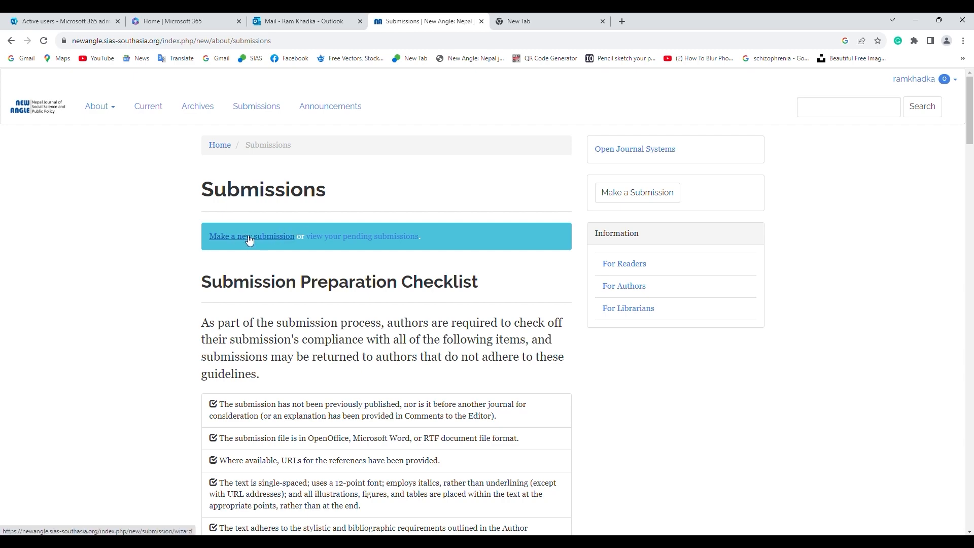
left_click(249, 239)
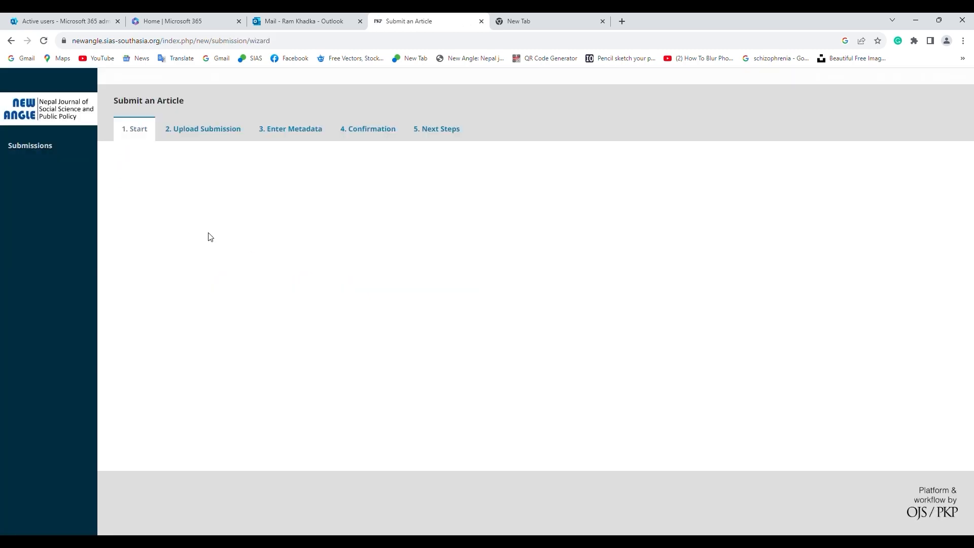
Choose ORIGINAL RESEARCH ARTICLES as the section and tick all five submission checklist items
left_click(196, 177)
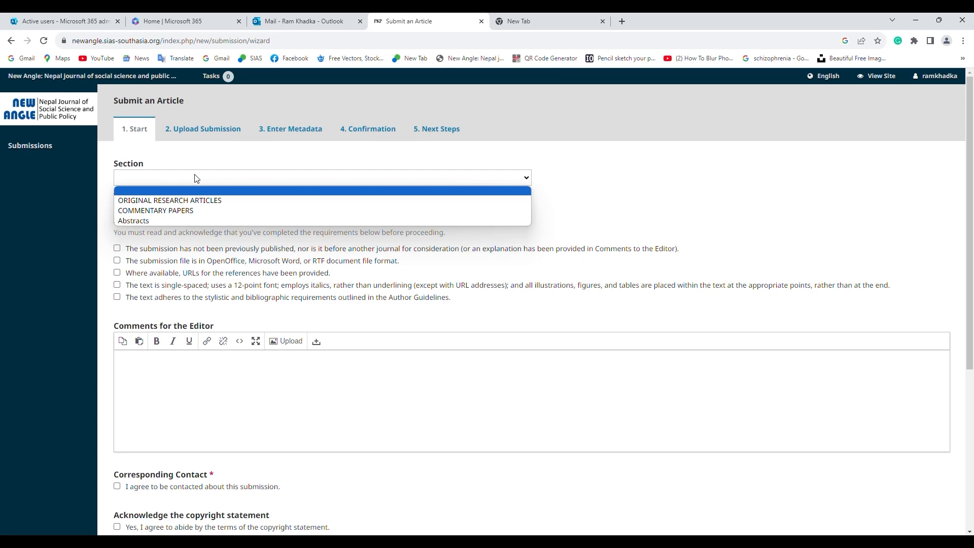
left_click(216, 202)
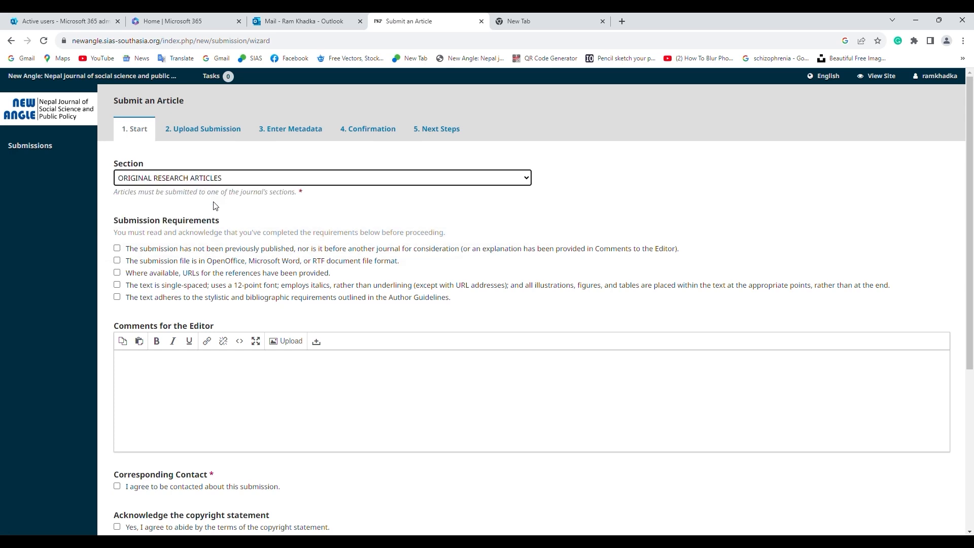
scroll(152, 213, "down", 2)
left_click(117, 147)
left_click(117, 159)
left_click(117, 171)
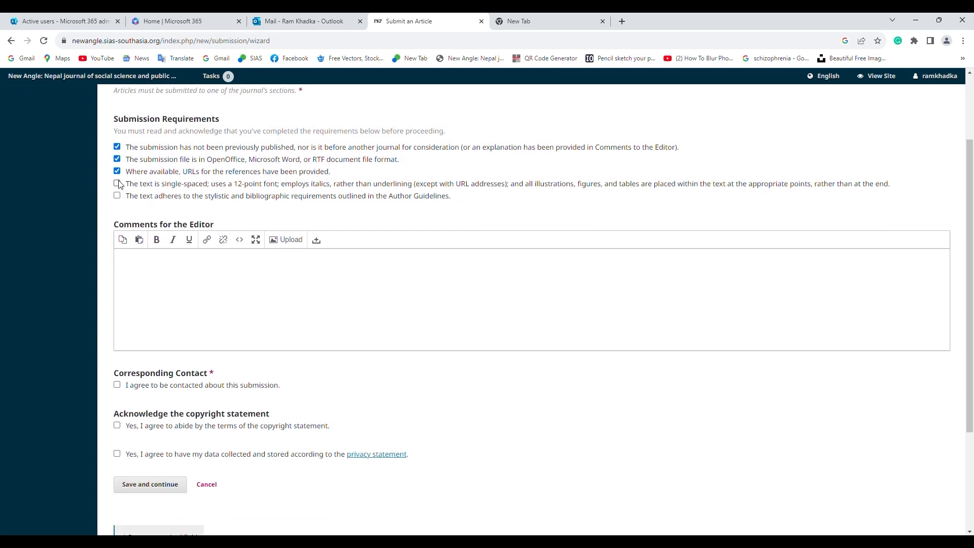
left_click(117, 183)
left_click(118, 195)
scroll(139, 228, "down", 1)
Leave the editor comment 'Hi Editor', accept the contact, copyright and privacy agreements, and save
left_click(191, 243)
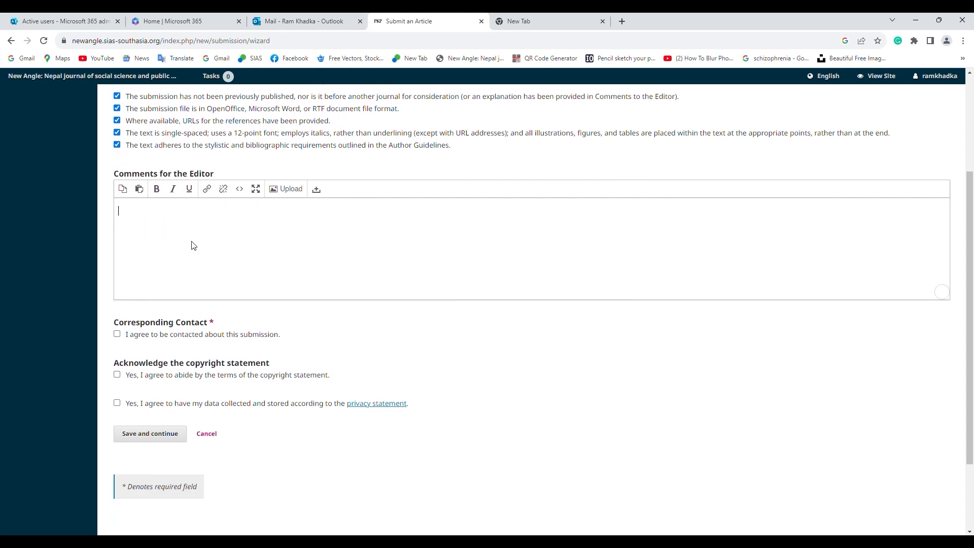
type("Hi Editor")
scroll(152, 223, "down", 2)
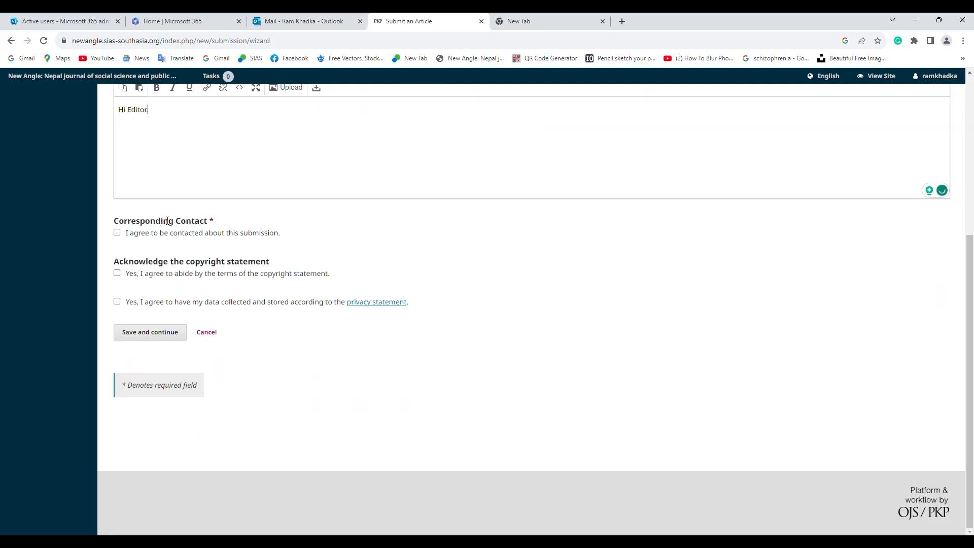
left_click(117, 232)
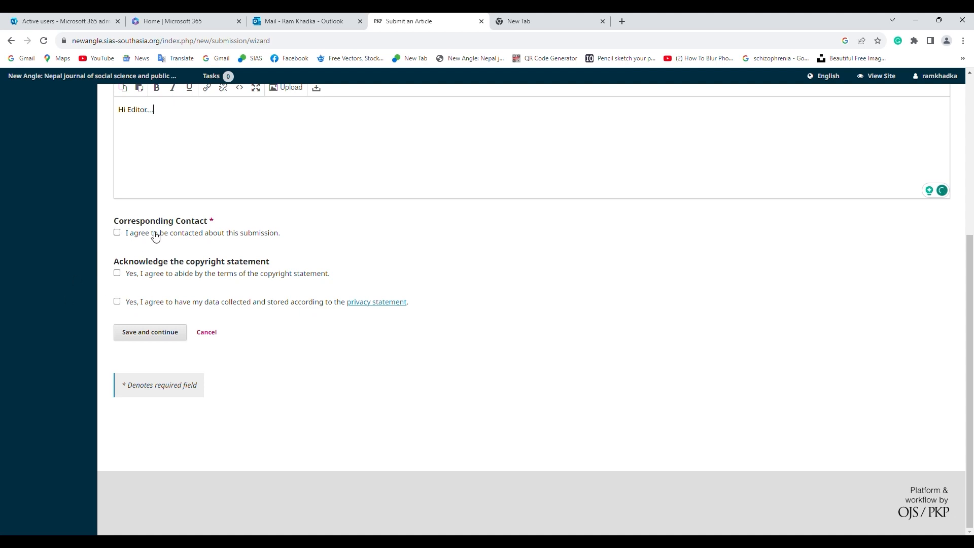
left_click(118, 274)
left_click(129, 303)
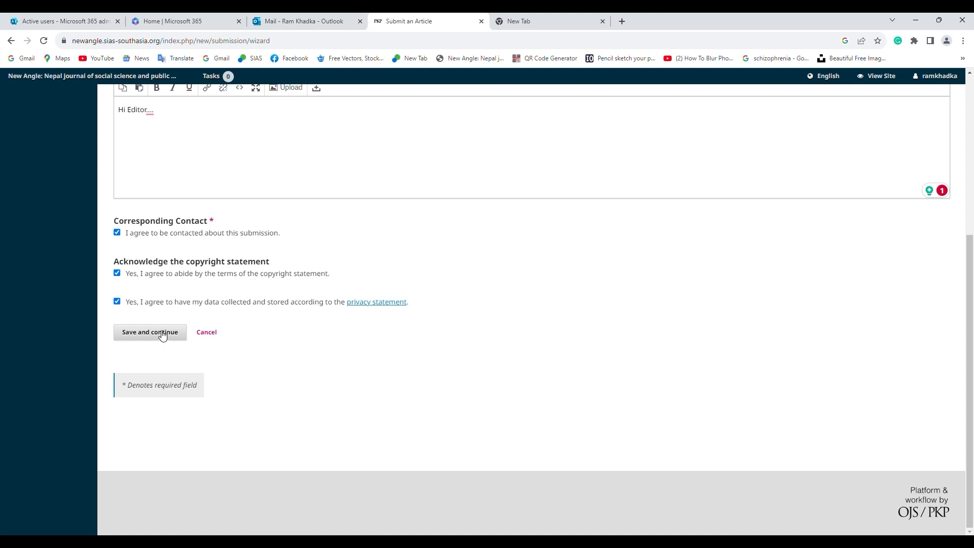
left_click(162, 333)
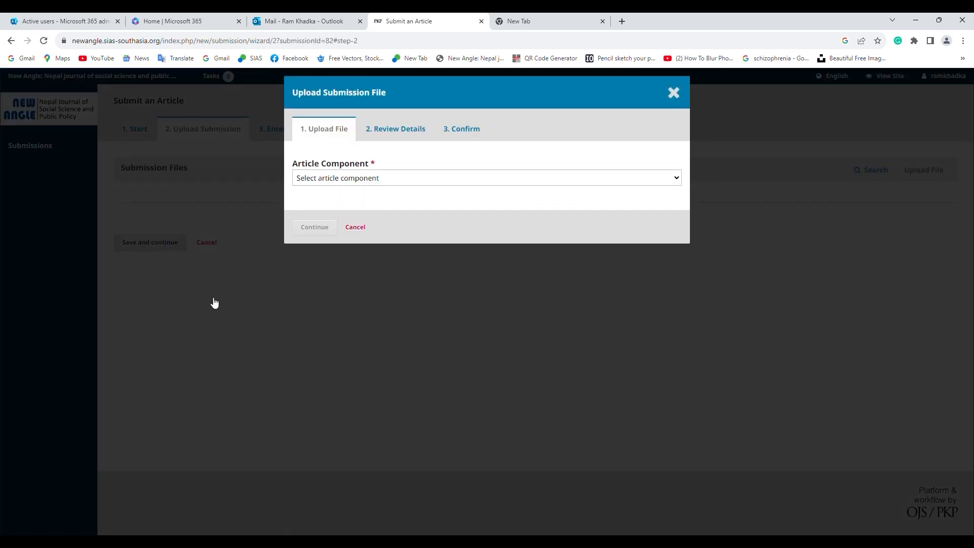
Upload Copyediting_track changes_NA journal (1).docx from the Desktop as the Article Text component
left_click(382, 178)
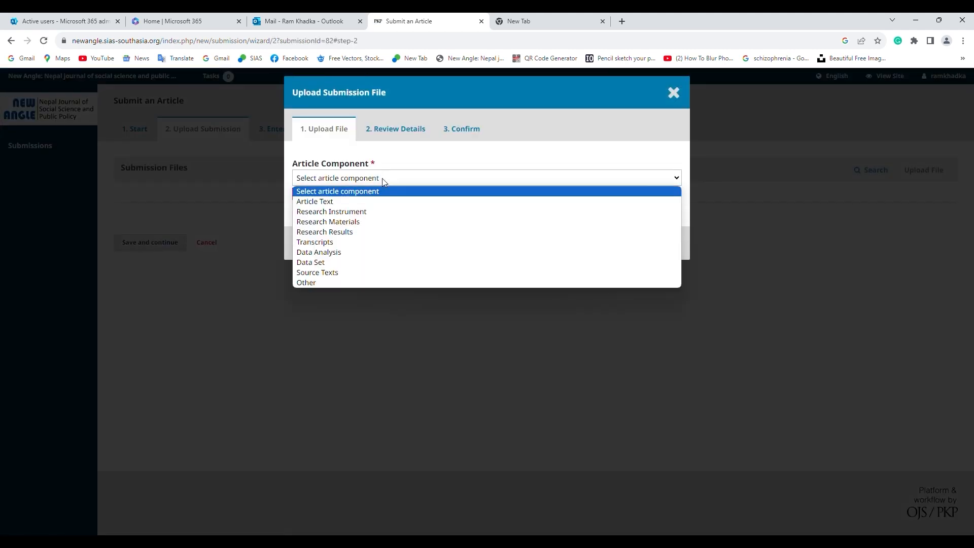
left_click(376, 202)
left_click(640, 219)
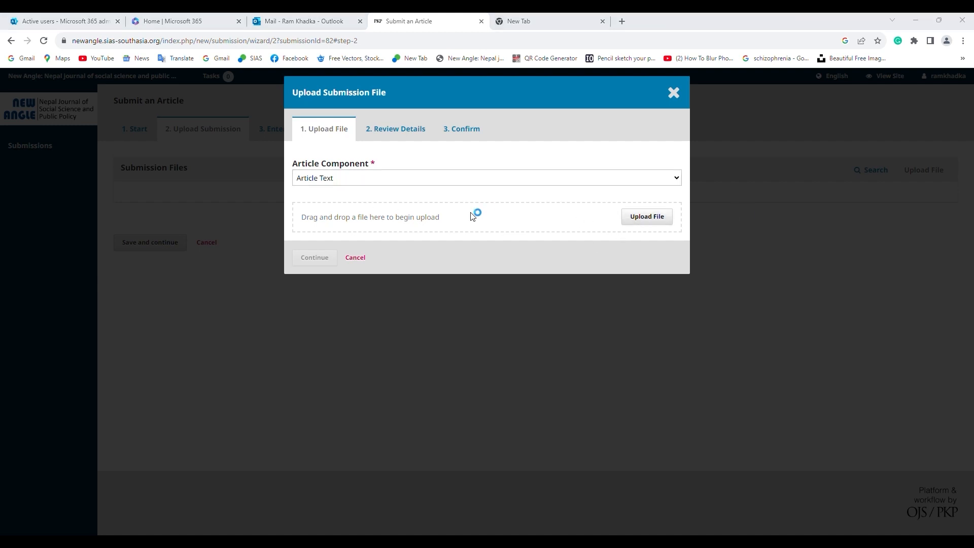
left_click(37, 145)
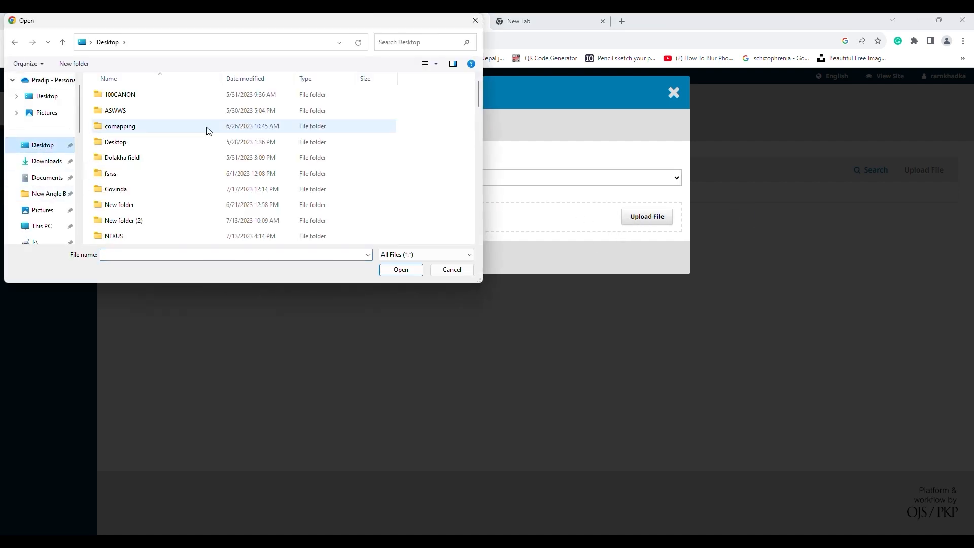
scroll(206, 130, "down", 5)
scroll(187, 175, "down", 2)
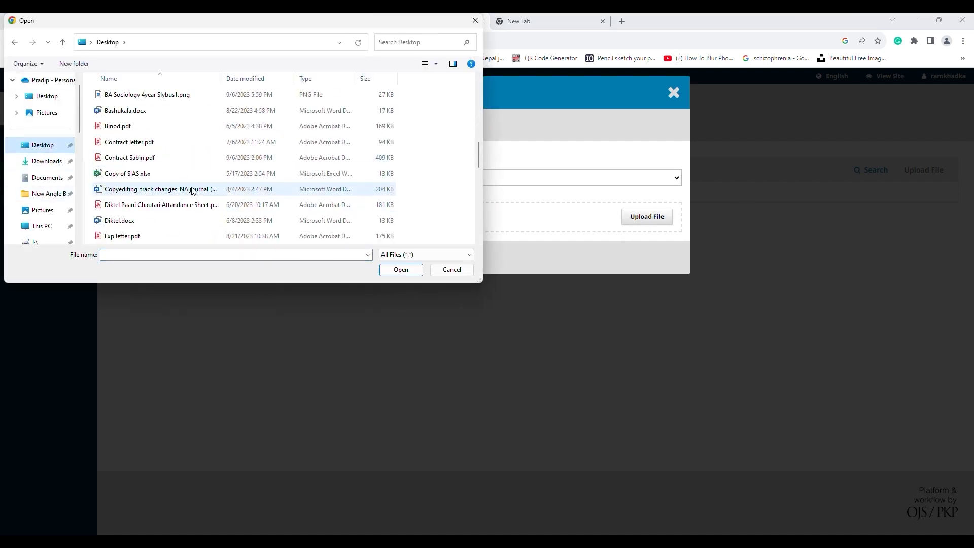
left_click(191, 189)
left_click(405, 270)
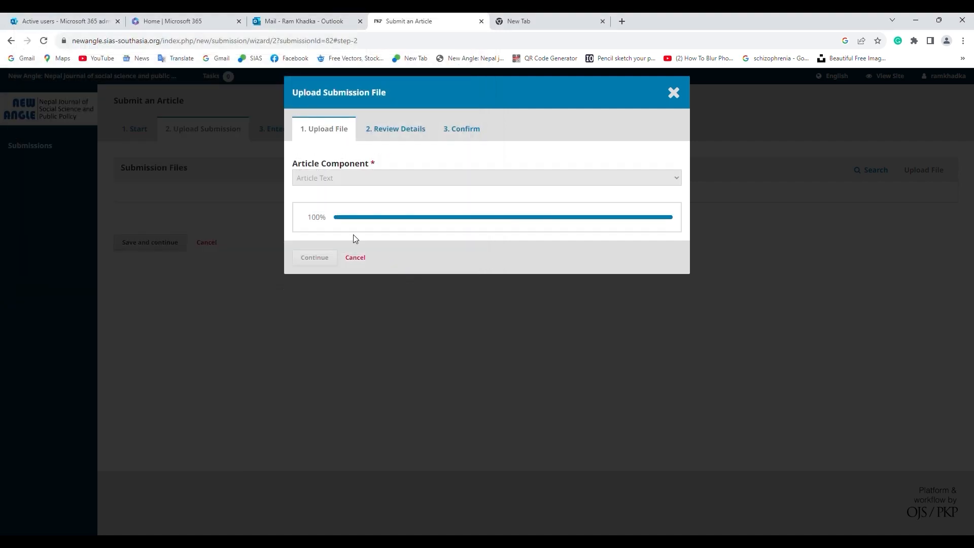
left_click(318, 258)
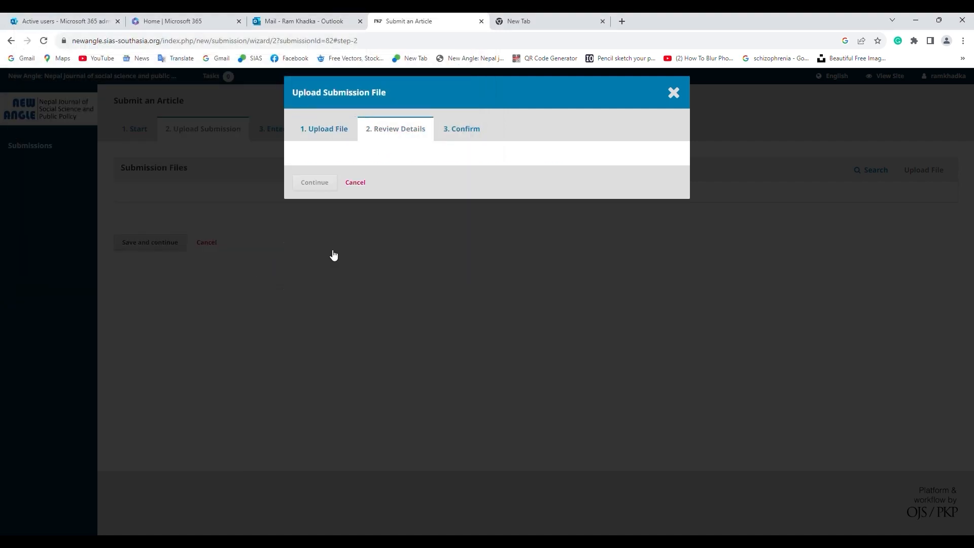
left_click(314, 214)
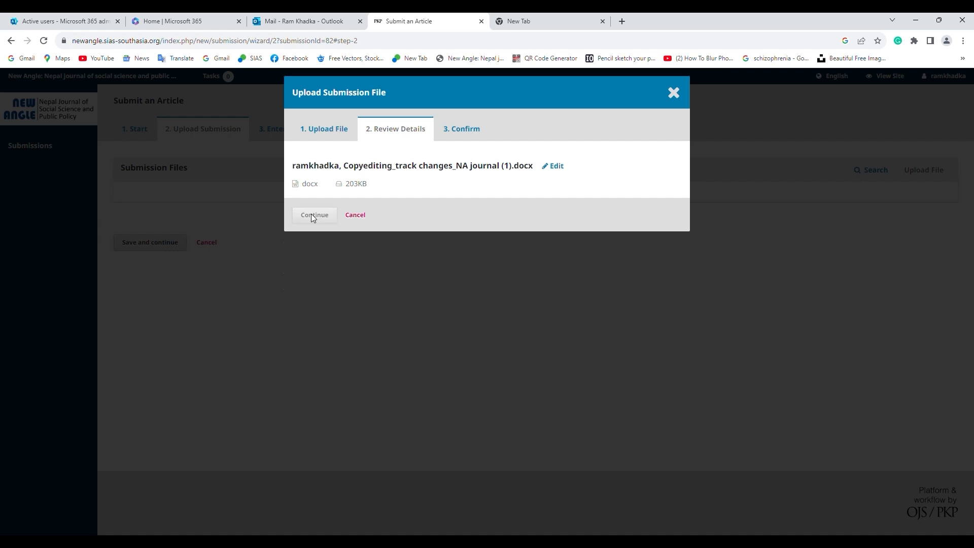
left_click(315, 251)
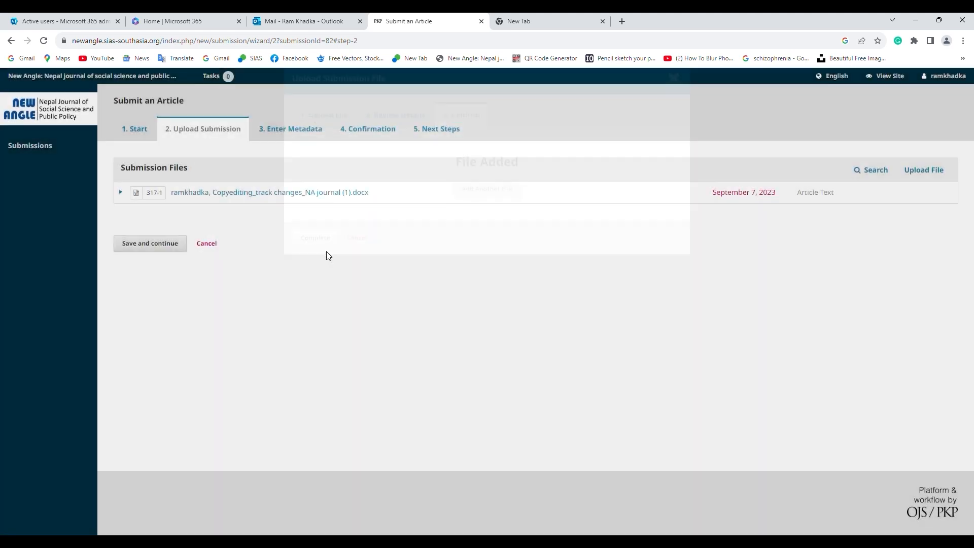
Save the upload step, open the .docx manuscript in Word, and copy its title
left_click(142, 251)
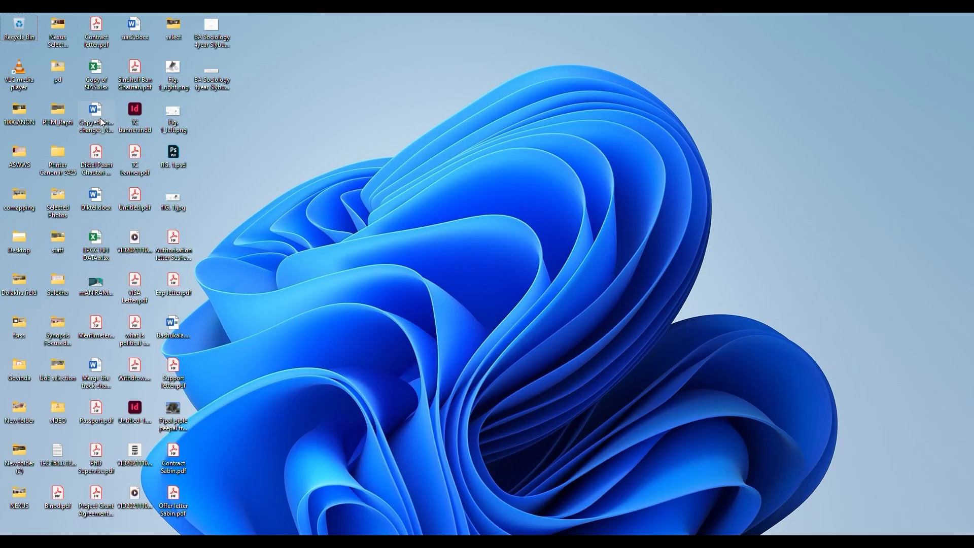
double_click(102, 123)
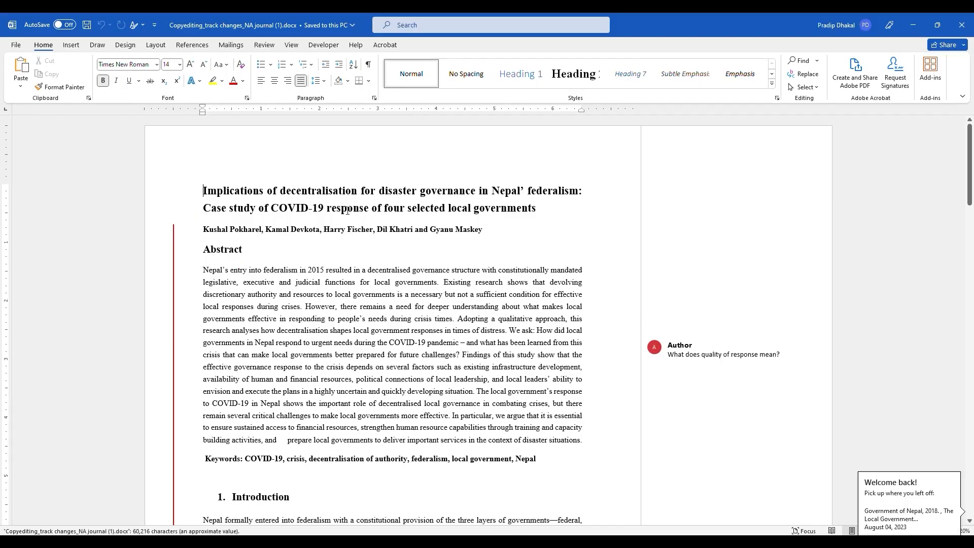
triple_click(303, 213)
key("ctrl+c")
key("alt+Tab")
Paste the copied title into Title and the manuscript's abstract paragraph into the Abstract editor
key("ctrl+v")
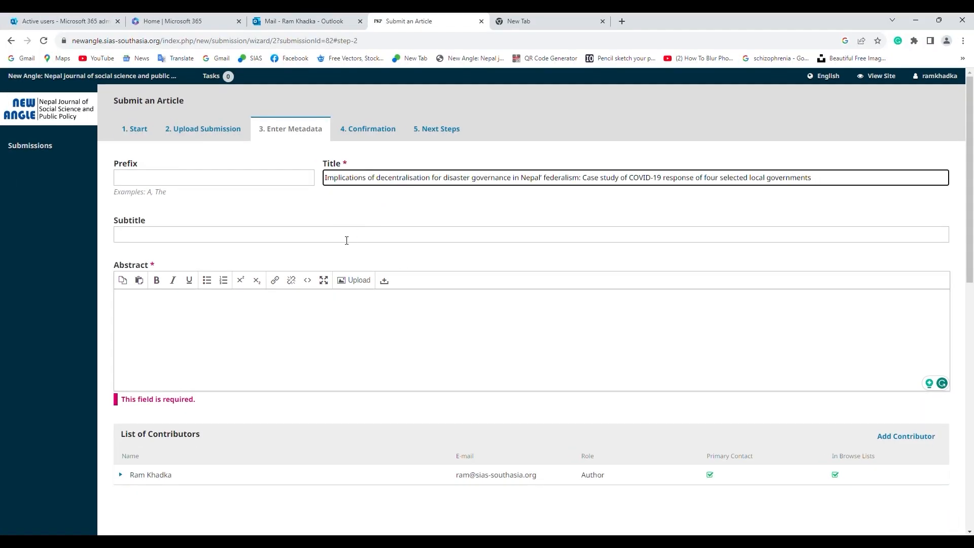
left_click(215, 315)
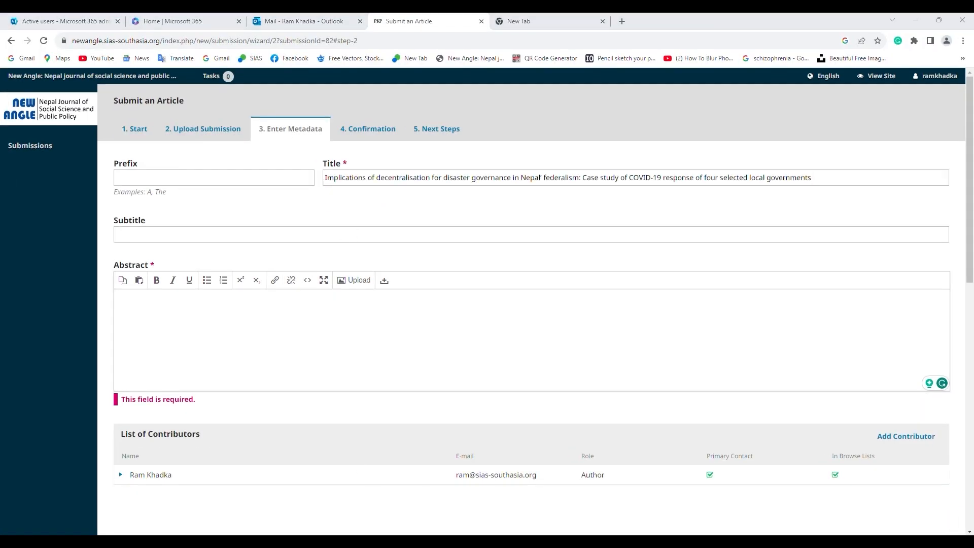
key("alt+Tab")
left_click_drag(203, 269, 582, 437)
key("ctrl+c")
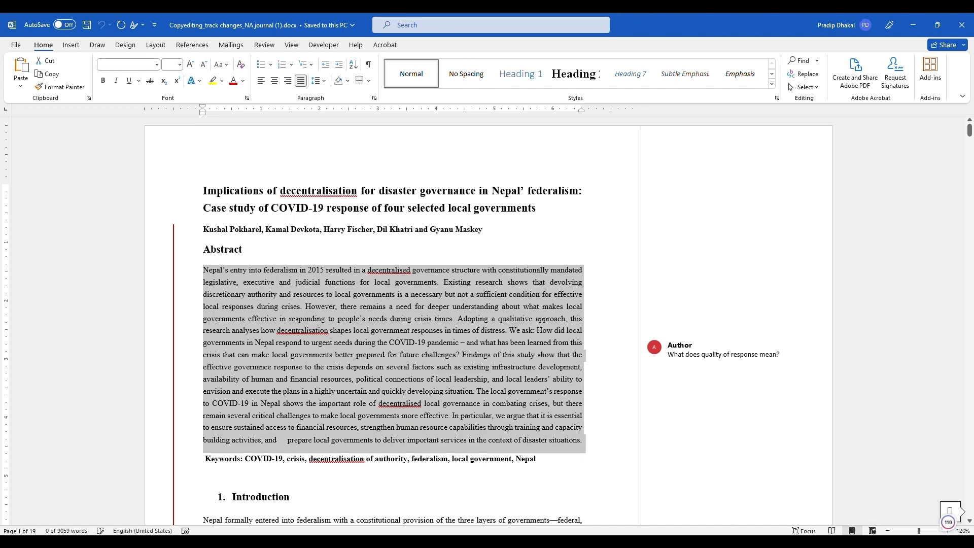
key("alt+Tab")
key("ctrl+v")
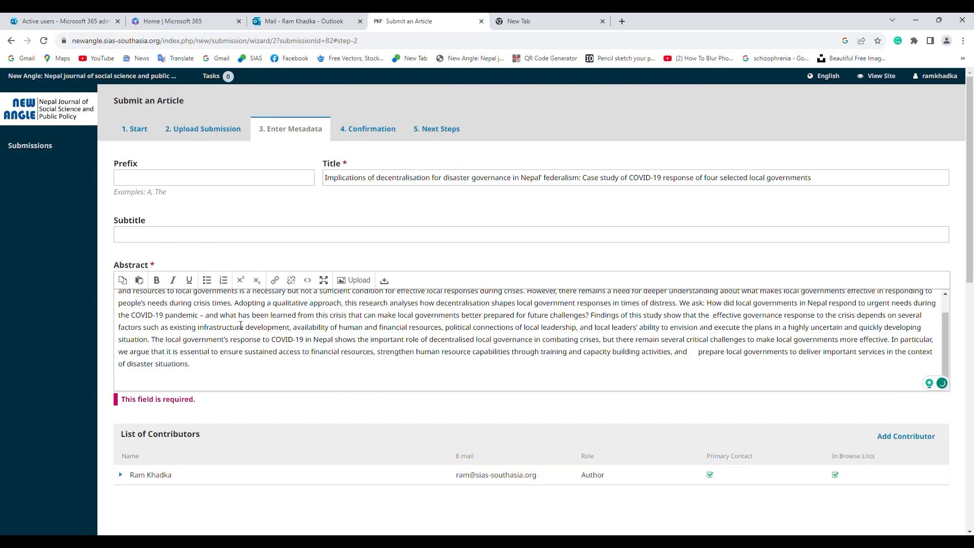
scroll(181, 355, "down", 3)
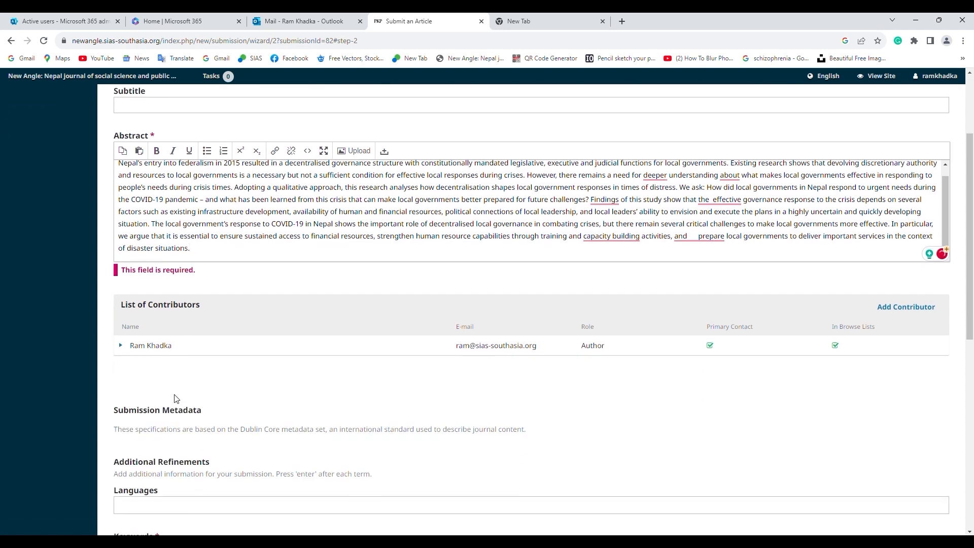
scroll(322, 317, "down", 2)
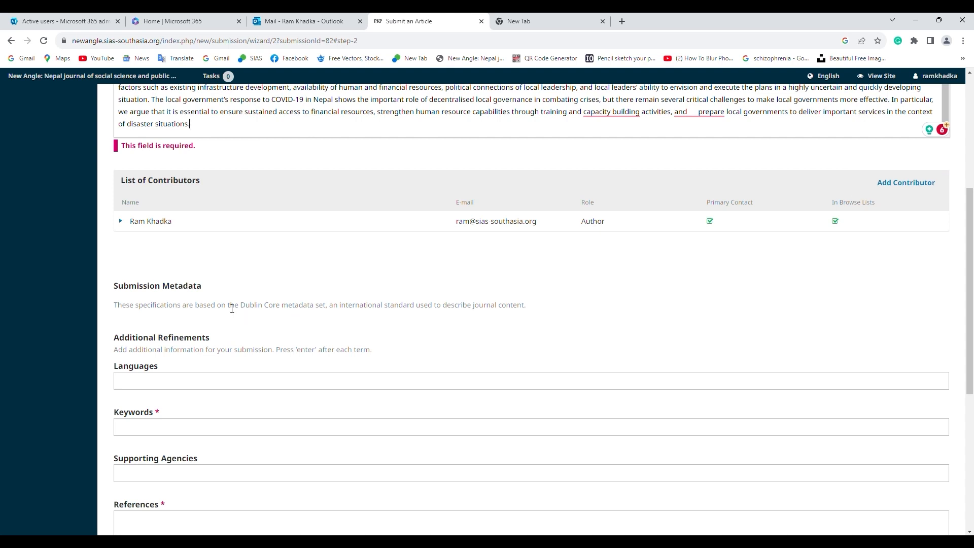
Set the submission language to English by typing ENG in Languages
scroll(229, 312, "down", 1)
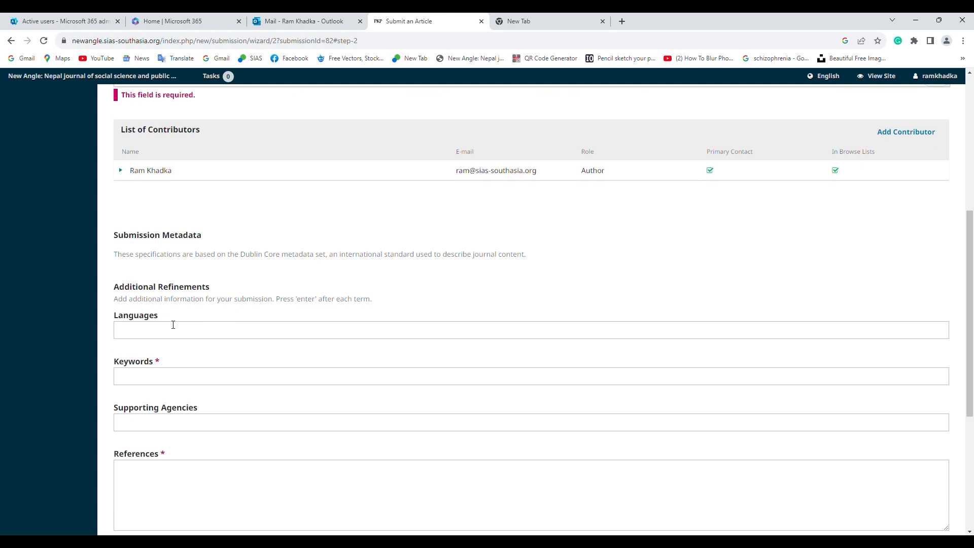
right_click(173, 325)
left_click(147, 313)
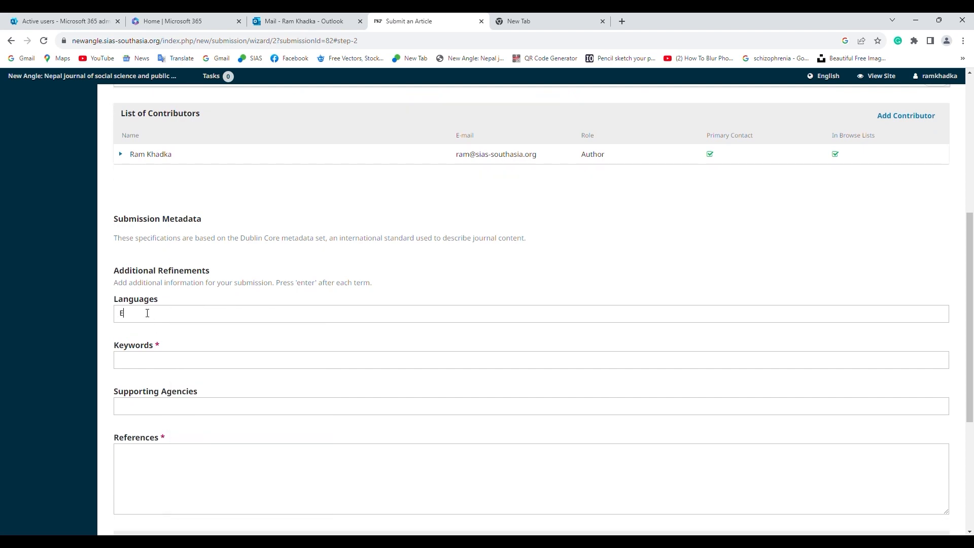
type("ENG")
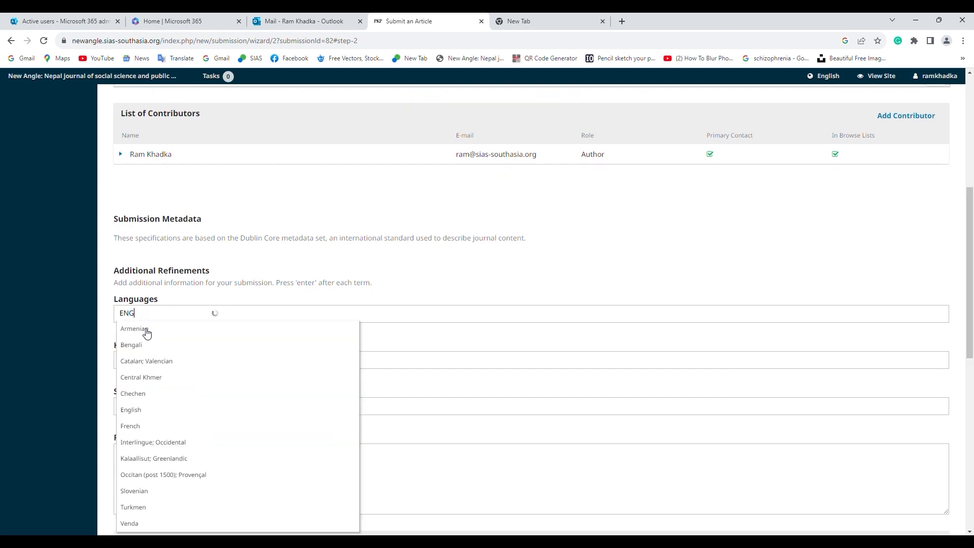
left_click(140, 339)
scroll(140, 337, "down", 1)
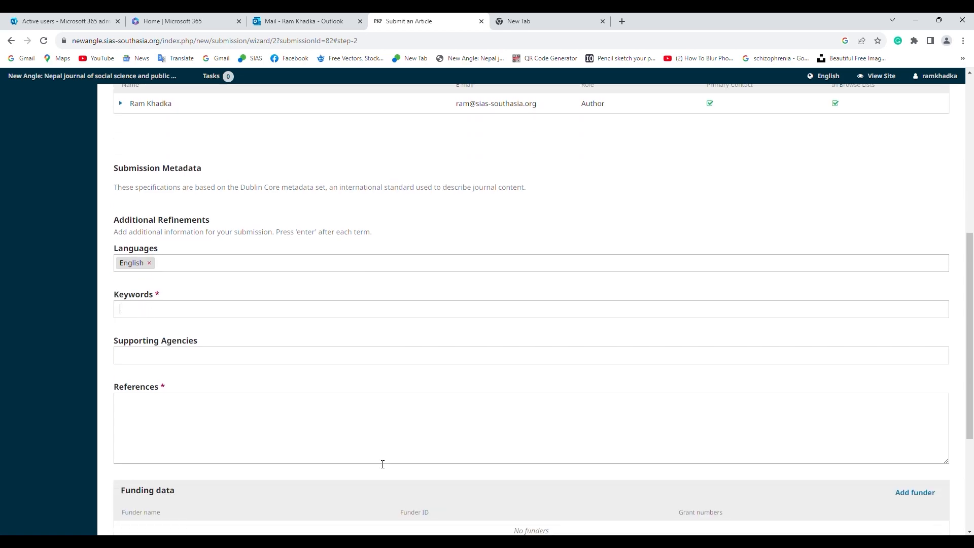
Copy the keywords COVID-19 and crisis from the manuscript into Keywords as tags
key("alt+Tab")
scroll(254, 373, "down", 2)
left_click(253, 374)
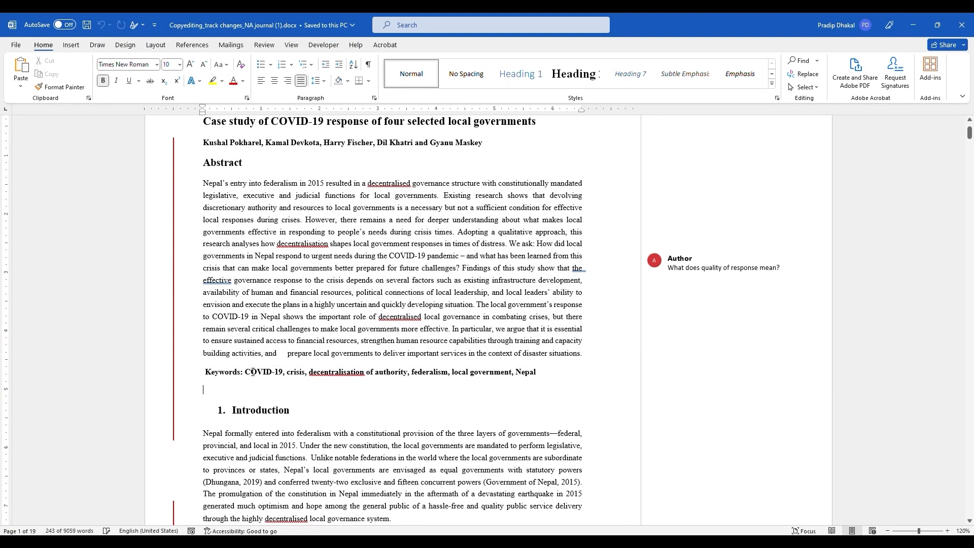
left_click_drag(253, 374, 283, 374)
key("ctrl+c")
key("alt+Tab")
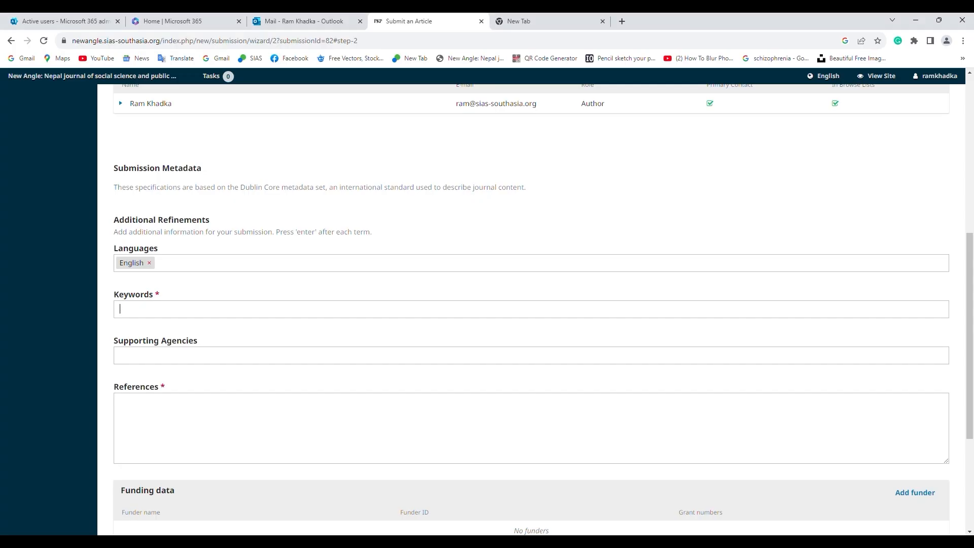
key("ctrl+v")
key("alt+Tab")
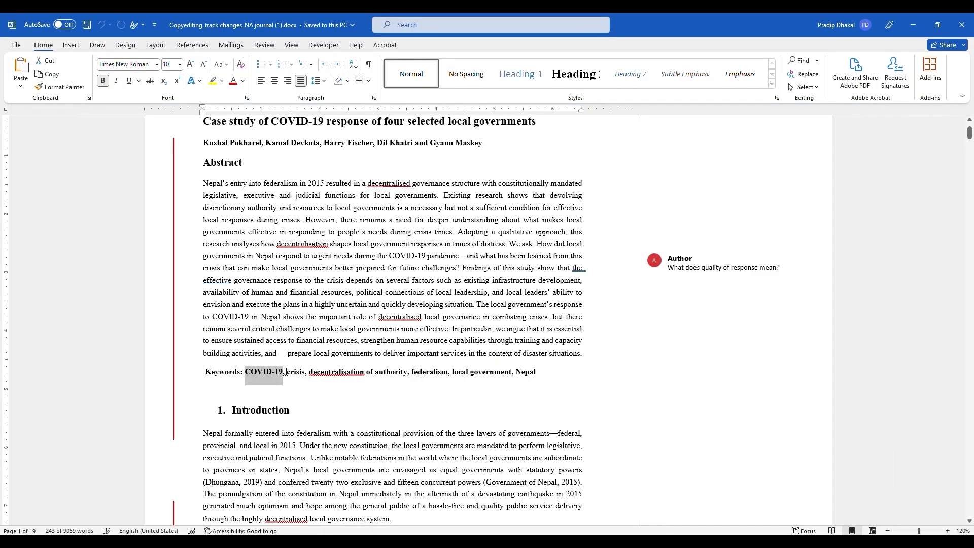
left_click_drag(284, 373, 305, 373)
mouse_move(454, 542)
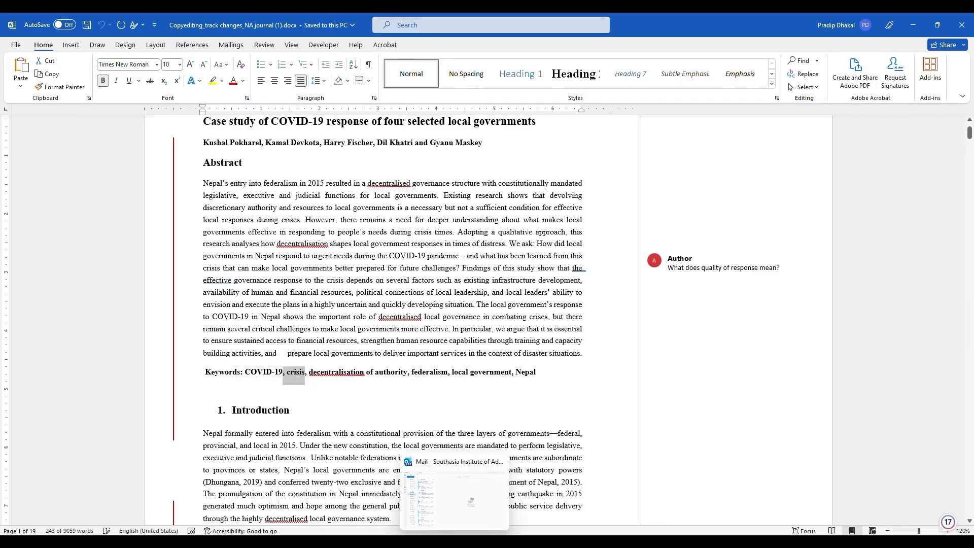
key("ctrl+c")
key("alt+Tab")
key("ctrl+v")
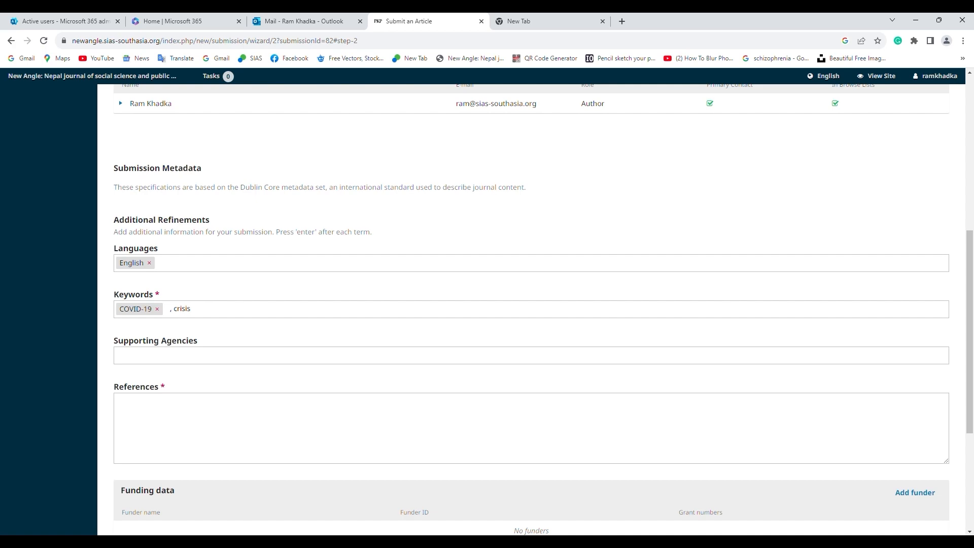
key("Return")
Add decentralisation of authority and federalism from the manuscript as keywords
key("alt+Tab")
left_click_drag(307, 373, 408, 373)
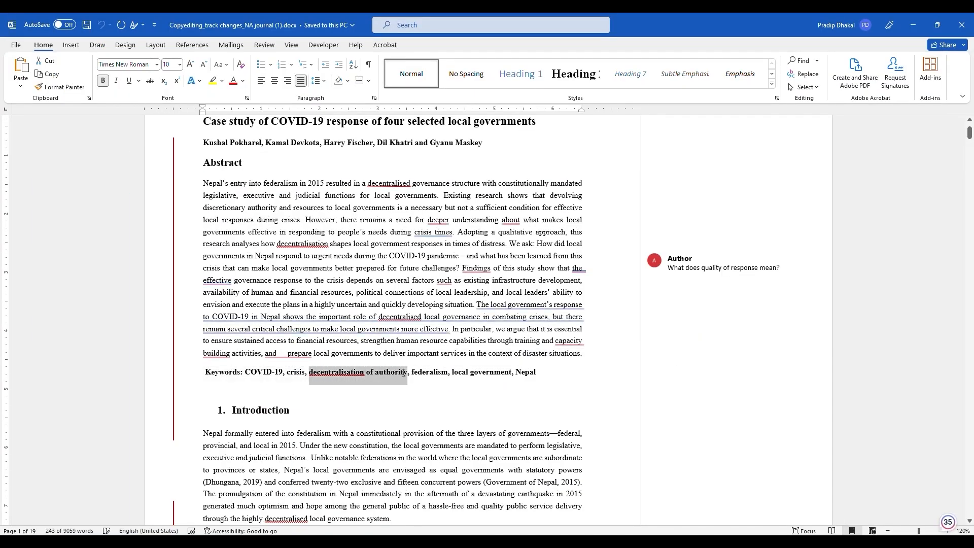
key("alt+Tab")
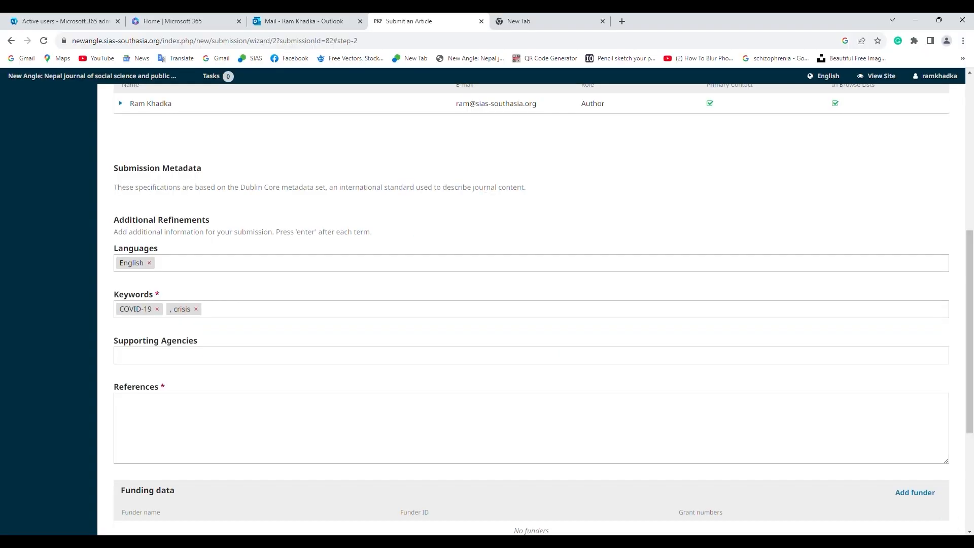
key("ctrl+v")
key("alt+Tab")
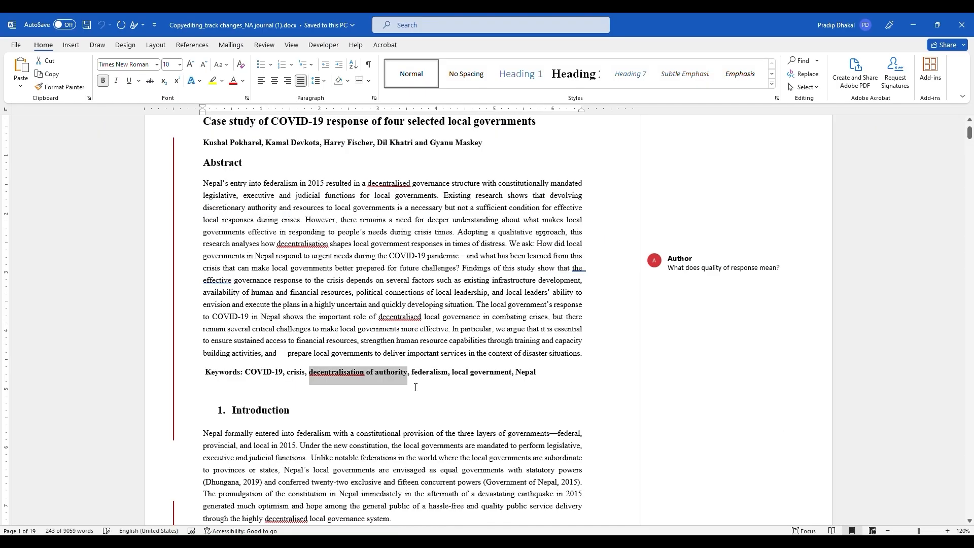
left_click_drag(411, 372, 444, 384)
key("alt+Tab")
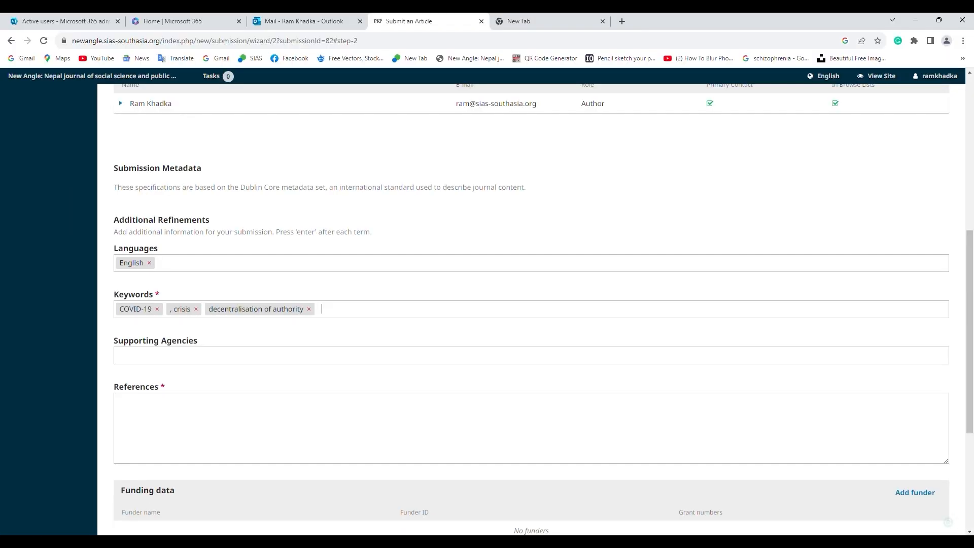
key("ctrl+v")
key("alt+Tab")
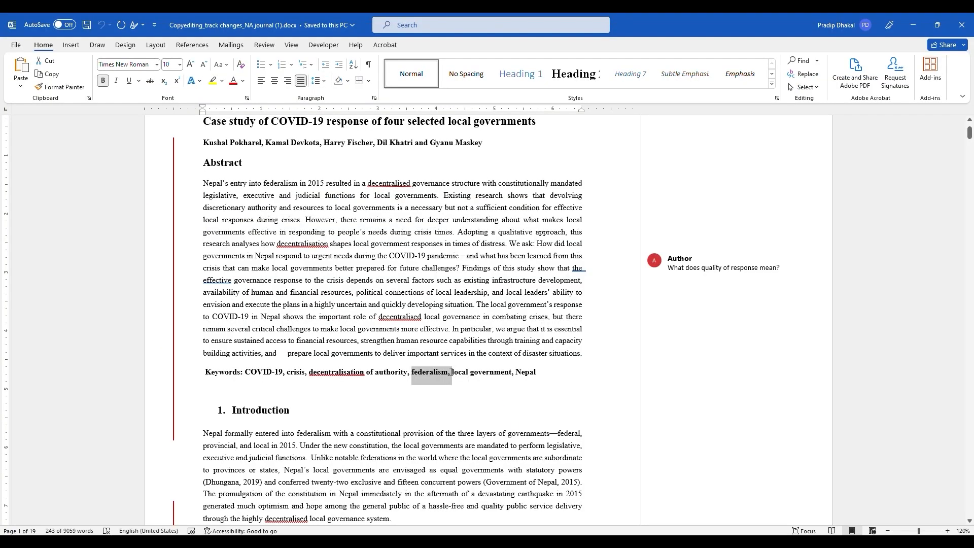
Add local government and Nepal as the last two keyword tags
left_click(476, 381)
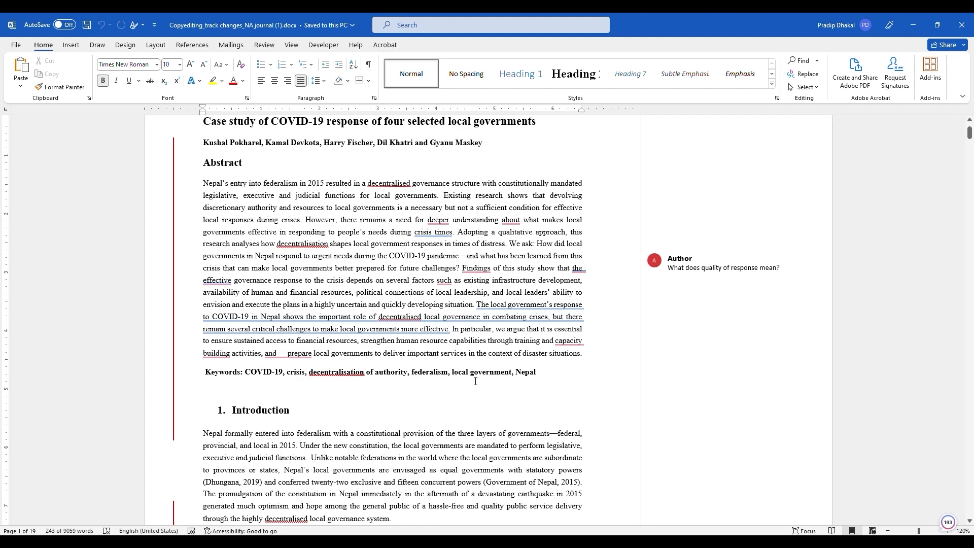
left_click(510, 372, "shift")
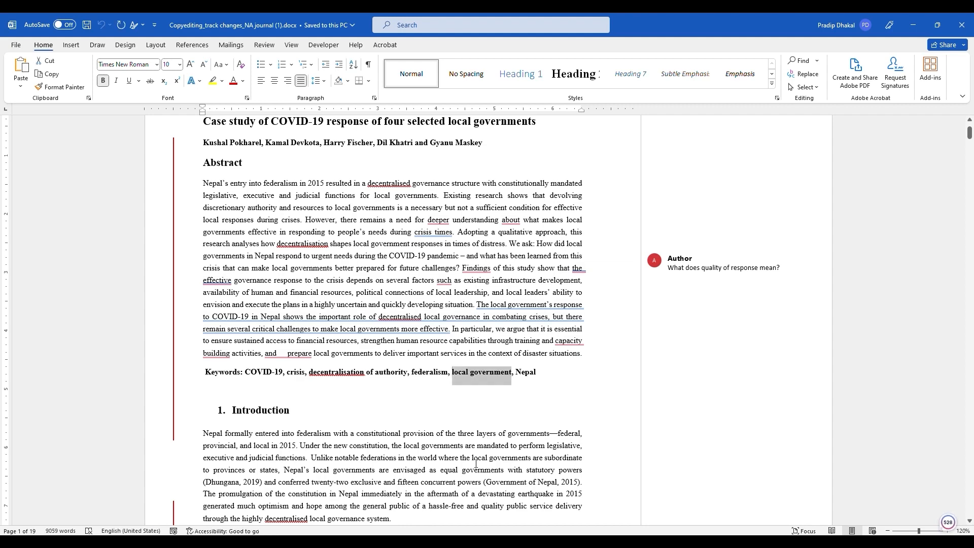
key("ctrl+c")
key("alt+Tab")
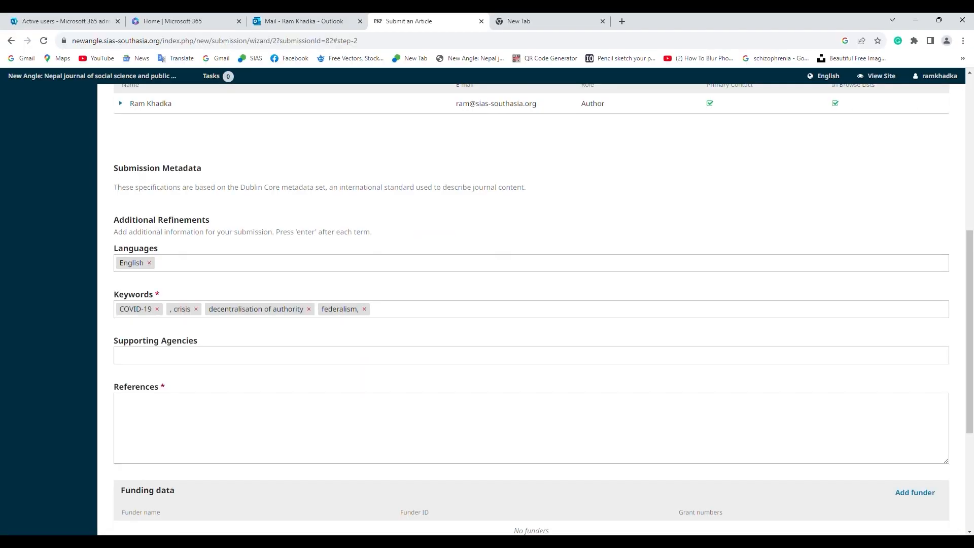
key("ctrl+v")
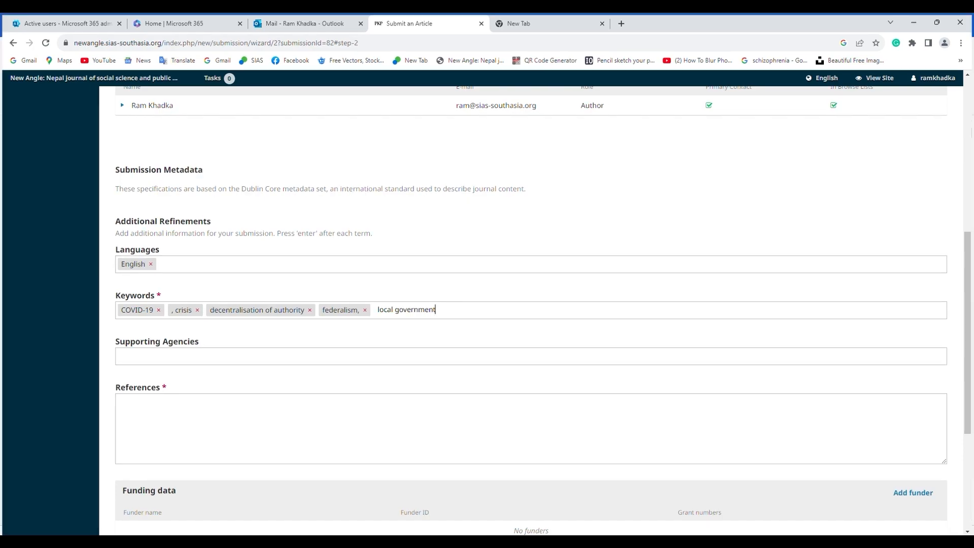
key("alt+Tab")
left_click_drag(537, 370, 515, 372)
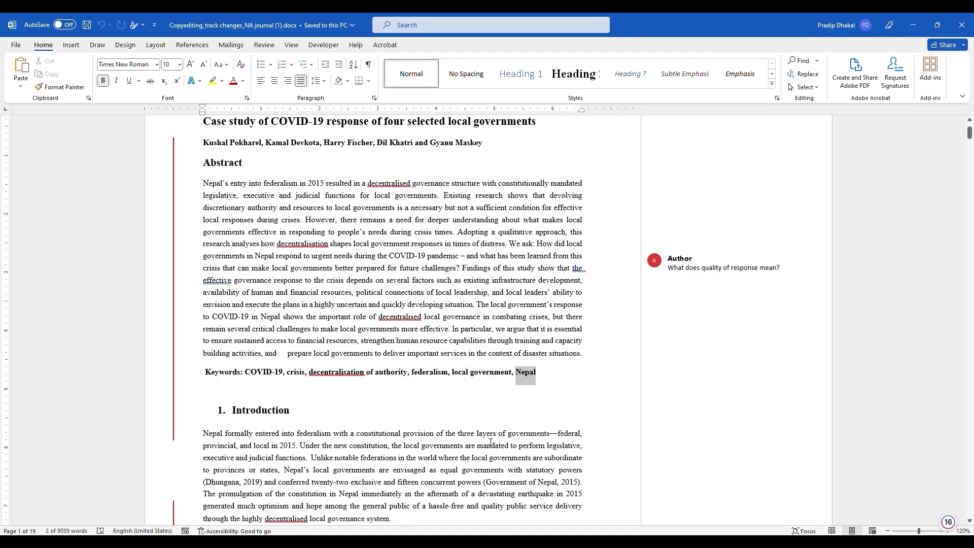
key("ctrl+c")
key("alt+Tab")
key("ctrl+v")
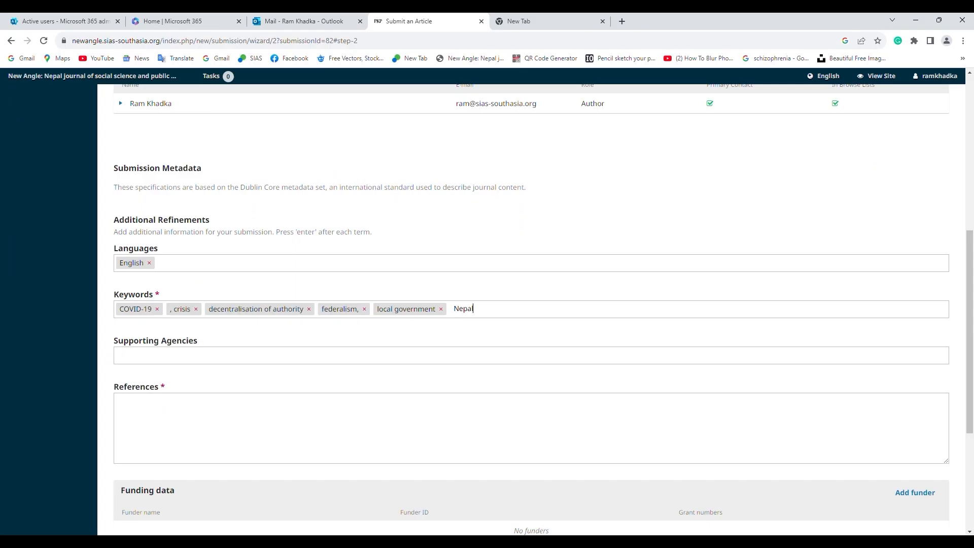
key("Return")
left_click(189, 399)
Select and copy the complete reference list from the Word manuscript
key("alt+Tab")
scroll(973, 259, "down", 15)
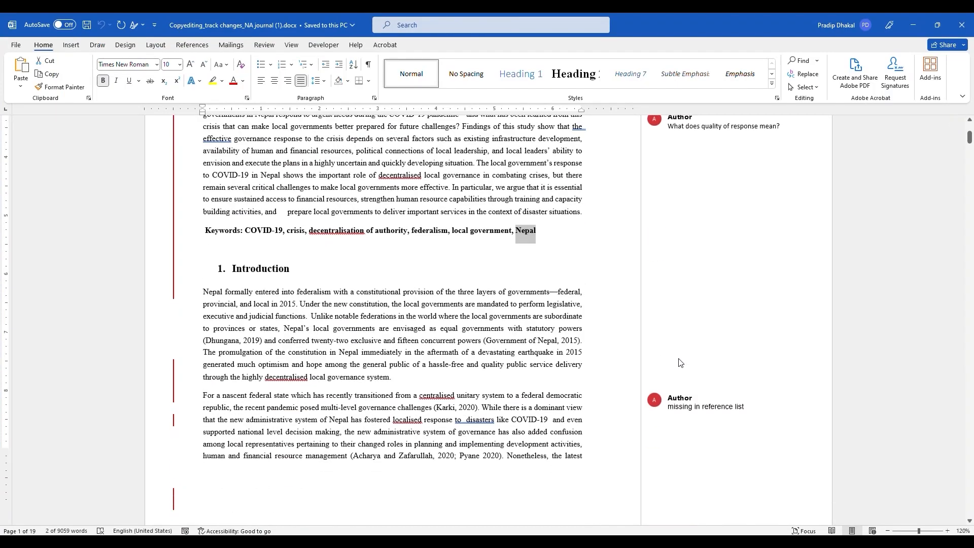
scroll(973, 260, "down", 20)
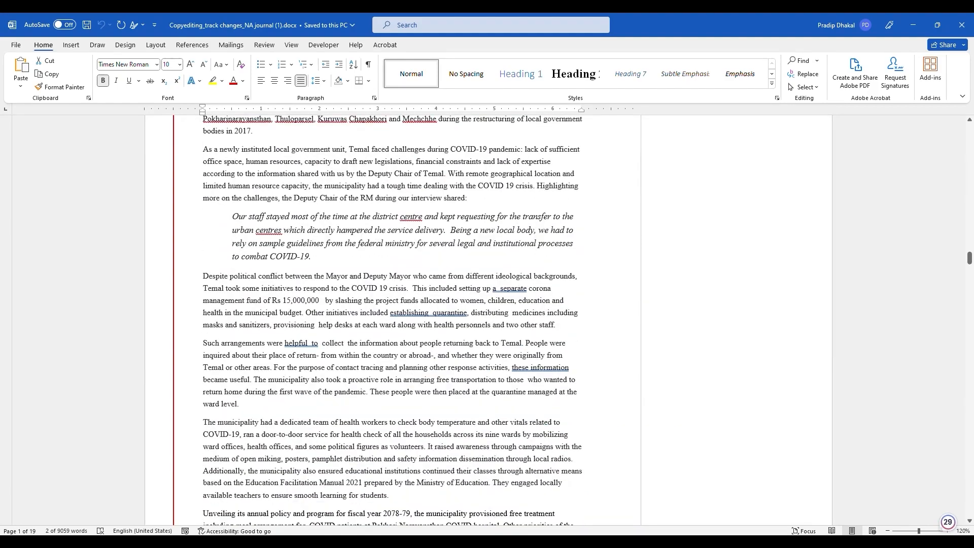
left_click_drag(970, 260, 970, 507)
left_click_drag(424, 359, 200, 452)
scroll(229, 283, "up", 15)
scroll(229, 283, "up", 20)
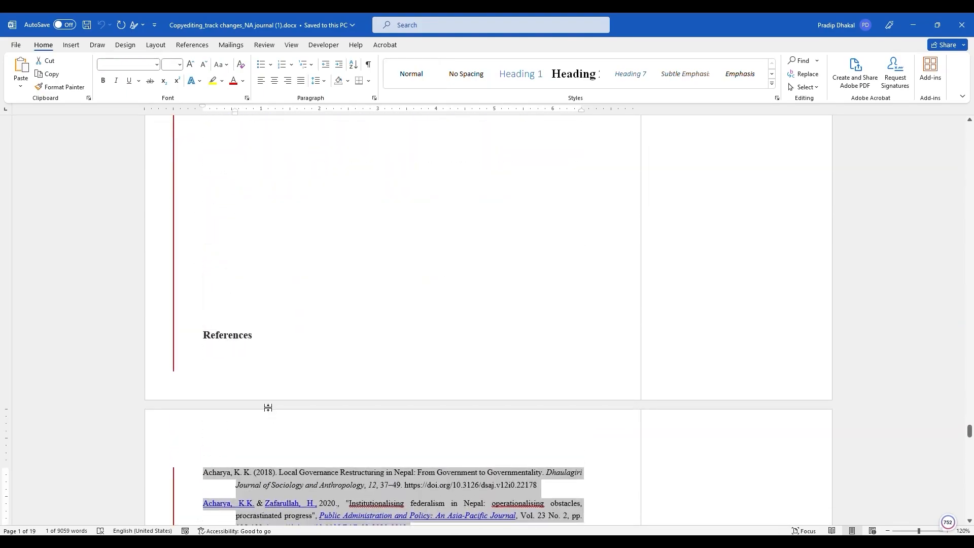
left_click(905, 20)
Paste the references into the References field and save the metadata step
key("ctrl+v")
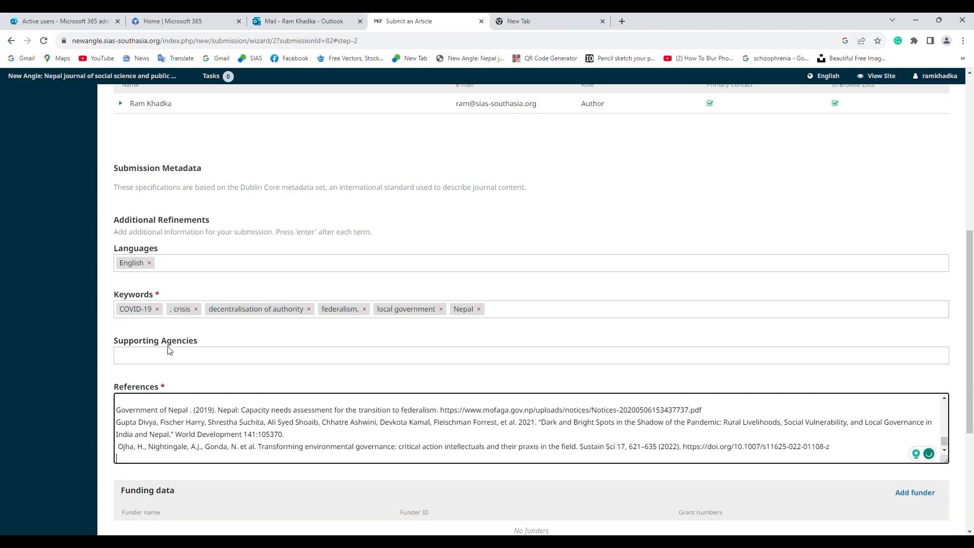
left_click(128, 401)
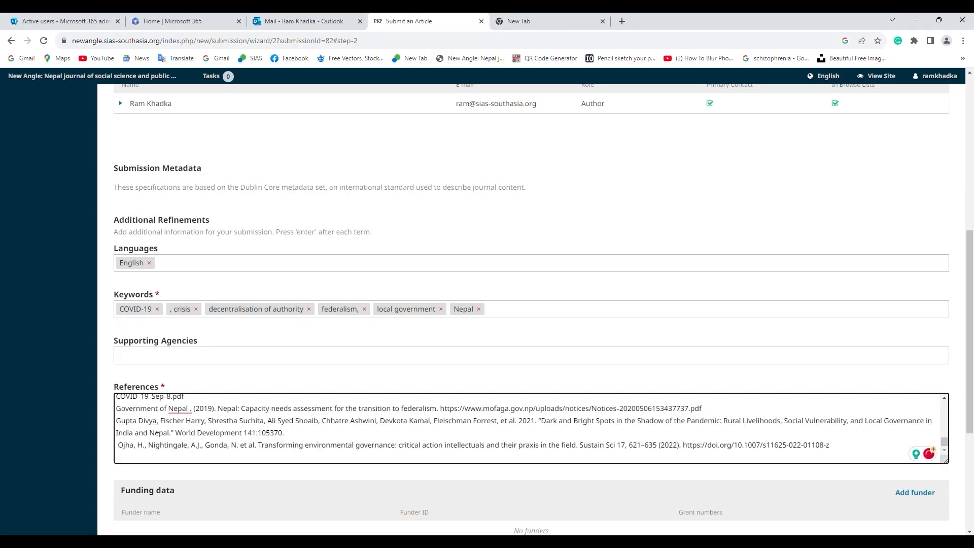
scroll(157, 429, "up", 15)
scroll(183, 429, "down", 20)
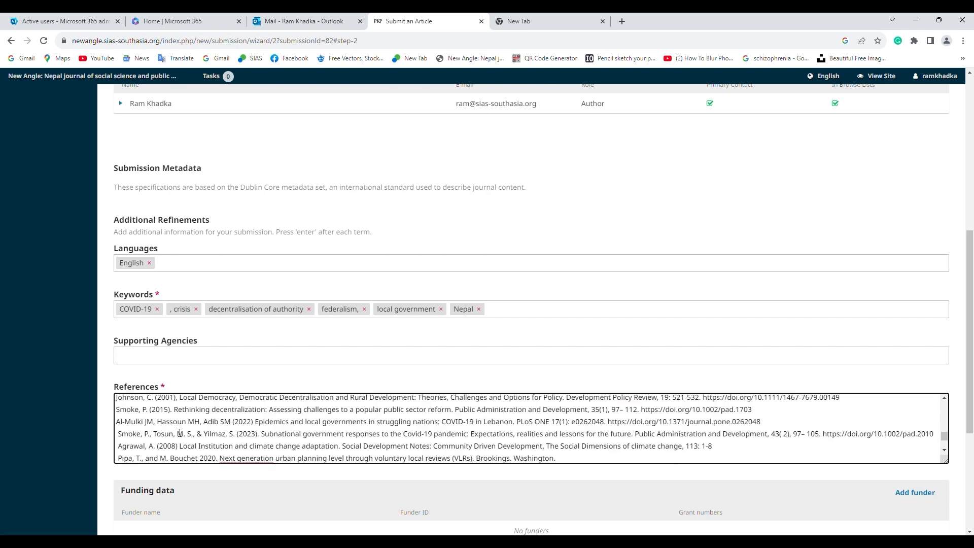
left_click(149, 366)
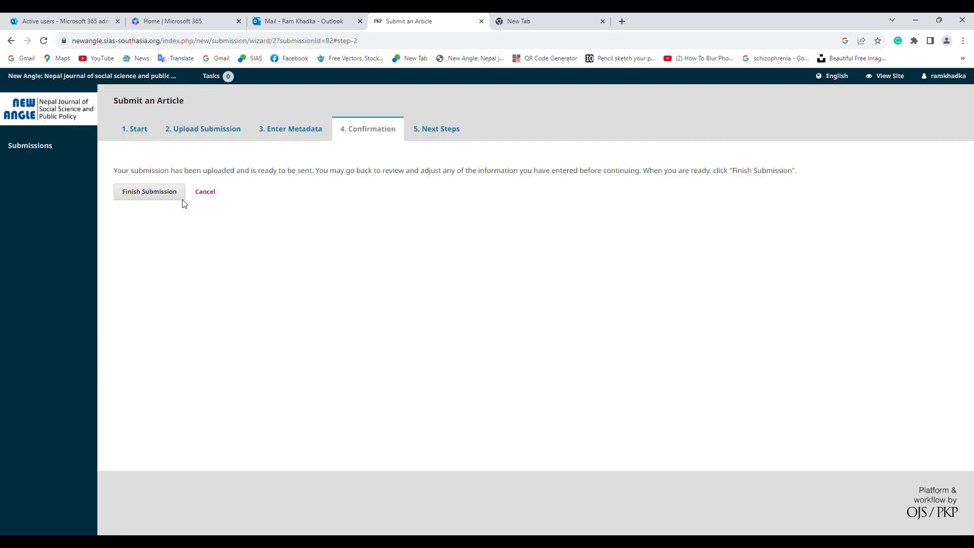
Finish the submission and return to the dashboard to see it in My Queue
left_click(153, 193)
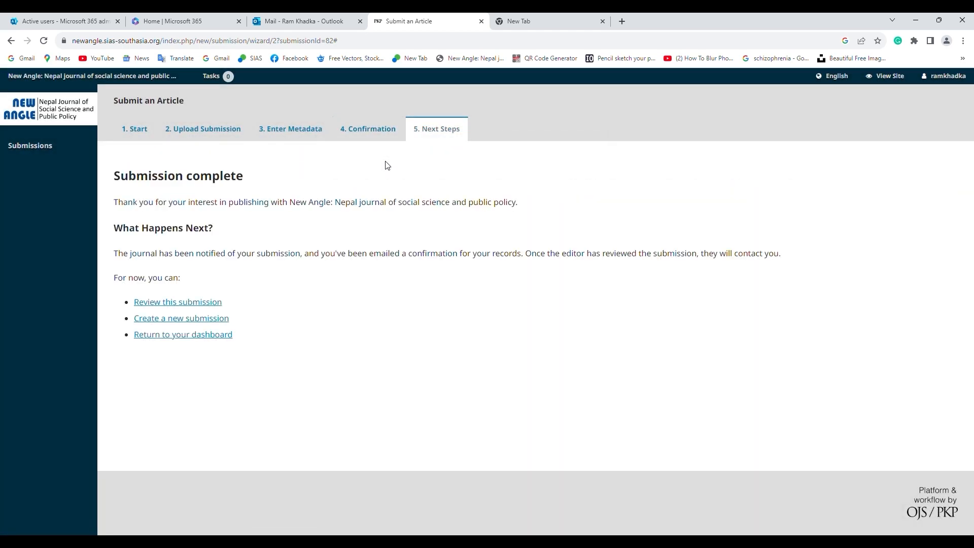
triple_click(215, 194)
left_click_drag(215, 194, 559, 281)
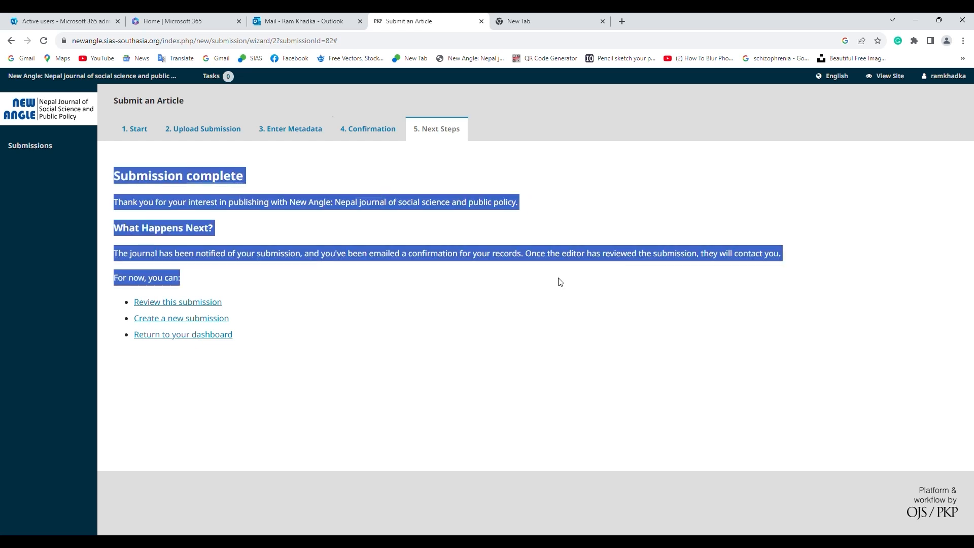
left_click(363, 416)
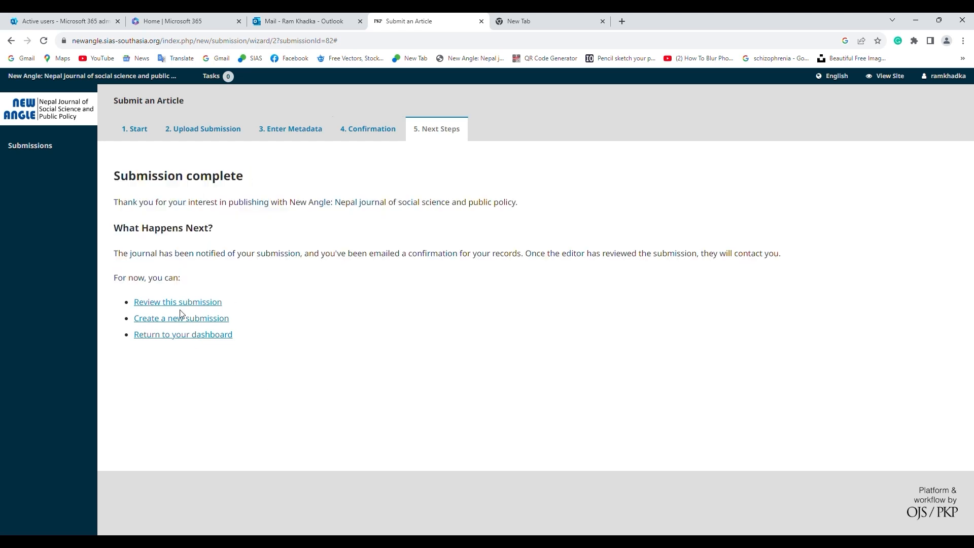
left_click(205, 339)
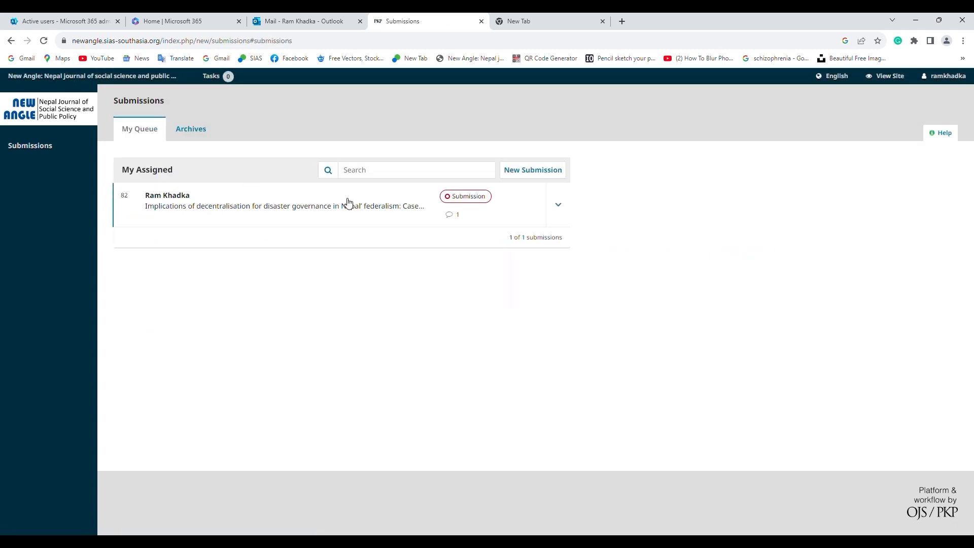